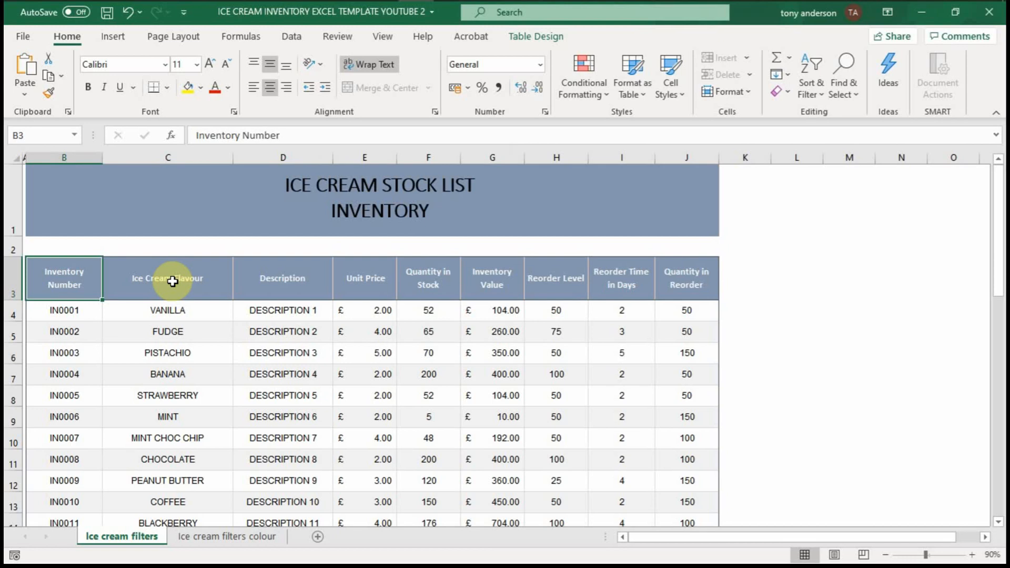
# Step: Look through the ice cream stock list from the first inventory record to the last and back up to the header
pyautogui.click(179, 334)
pyautogui.press('Down')
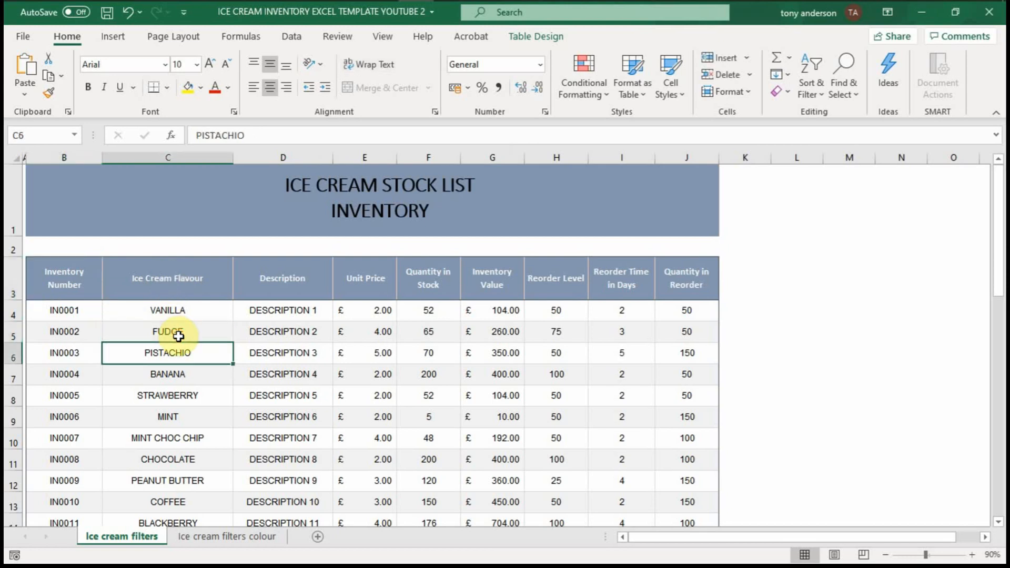
pyautogui.press('Down')
pyautogui.press('Down')
pyautogui.press('Down')
pyautogui.press('Down')
pyautogui.press('Down')
pyautogui.press('Down')
pyautogui.press('Down')
pyautogui.press('Down')
pyautogui.press('Down')
pyautogui.press('Down')
pyautogui.press('Up')
pyautogui.press('Left')
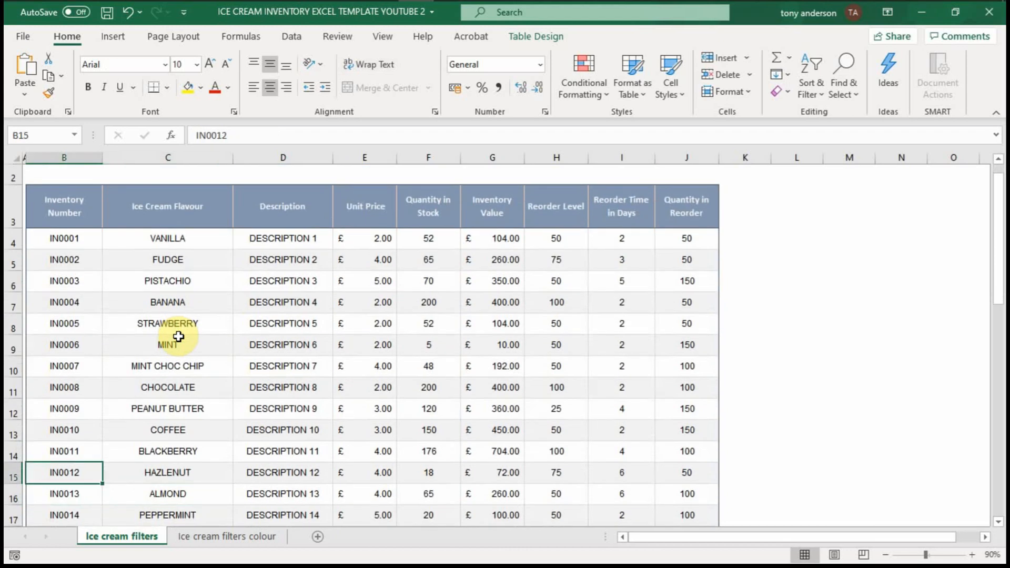
pyautogui.press('Up')
pyautogui.press('Up')
pyautogui.press('Up')
pyautogui.press('Up')
pyautogui.press('Up')
pyautogui.press('Up')
pyautogui.press('Up')
pyautogui.press('Up')
pyautogui.press('Up')
pyautogui.press('Up')
pyautogui.press('Up')
pyautogui.press('Down')
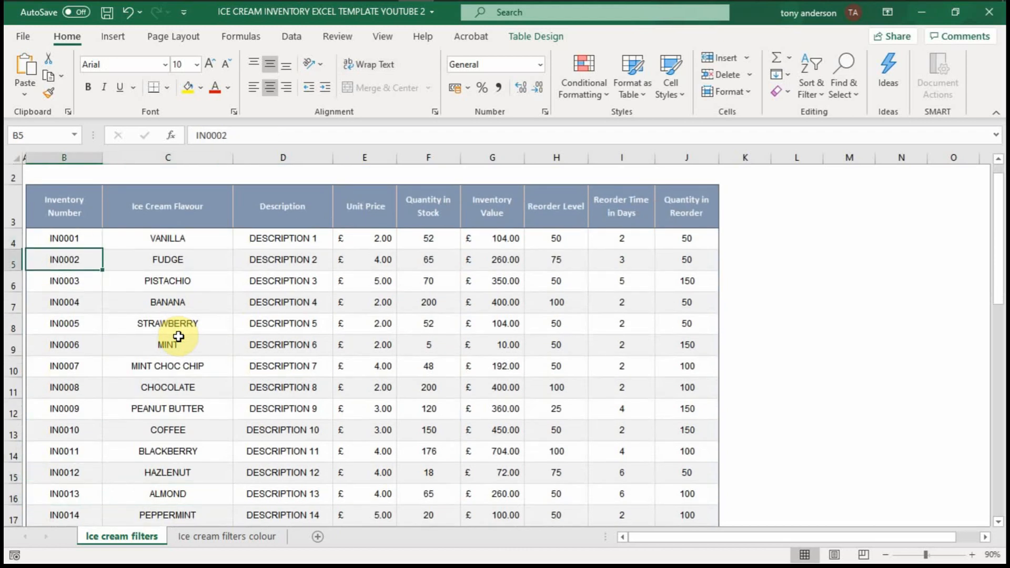
pyautogui.press('Down')
pyautogui.press('Down')
pyautogui.press('Down')
pyautogui.press('Down')
pyautogui.press('Down')
pyautogui.press('Down')
pyautogui.press('Down')
pyautogui.press('Down')
pyautogui.press('Down')
pyautogui.press('Down')
pyautogui.press('Down')
pyautogui.press('Down')
pyautogui.press('Down')
pyautogui.press('Down')
pyautogui.press('Down')
pyautogui.press('Down')
pyautogui.press('Down')
pyautogui.press('Down')
pyautogui.press('Down')
pyautogui.press('Down')
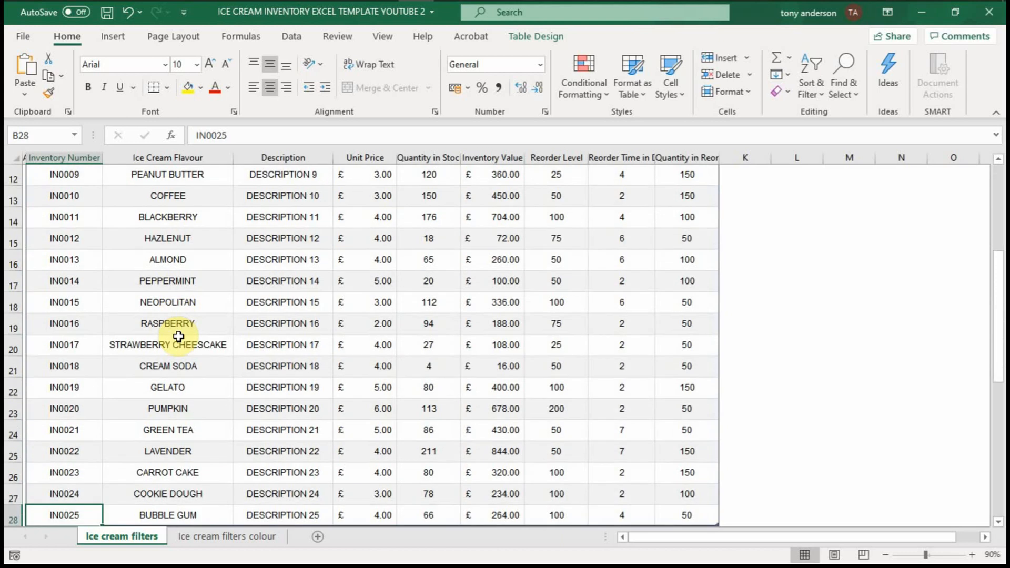
pyautogui.press('Up')
pyautogui.press('Up')
pyautogui.press('Up')
pyautogui.press('Up')
pyautogui.press('Up')
pyautogui.press('Up')
pyautogui.press('Up')
pyautogui.press('Up')
pyautogui.press('Up')
pyautogui.press('Up')
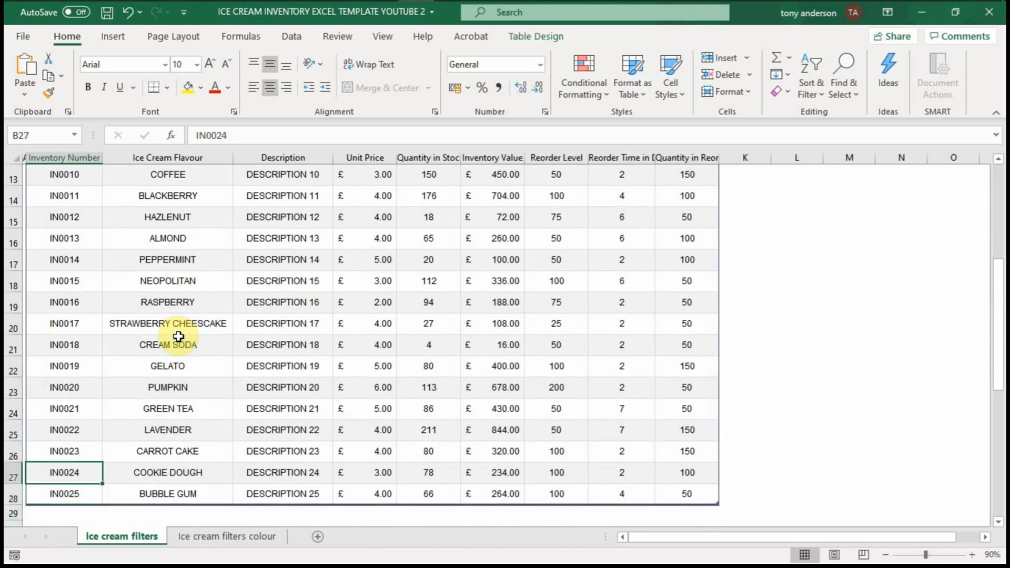
pyautogui.press('Up')
pyautogui.press('Up')
pyautogui.press('Up')
pyautogui.press('Up')
pyautogui.press('Up')
pyautogui.press('Up')
pyautogui.press('Up')
pyautogui.press('Up')
pyautogui.press('Up')
pyautogui.press('Up')
pyautogui.press('Up')
pyautogui.press('Up')
pyautogui.press('Up')
pyautogui.press('Up')
pyautogui.press('Up')
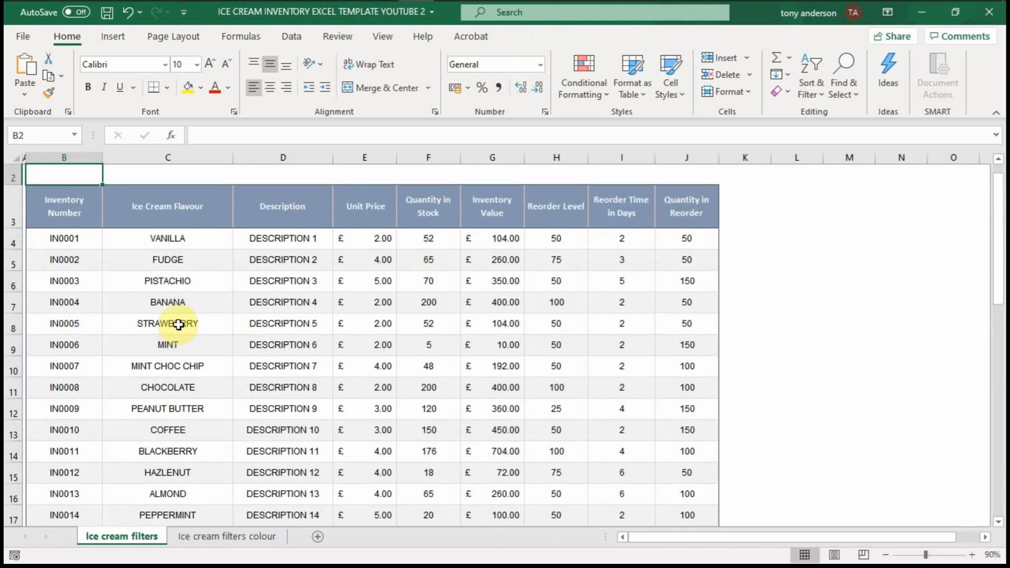
# Step: Turn on filtering for the stock list's header row, from Inventory Number to Quantity in Reorder
pyautogui.click(76, 200)
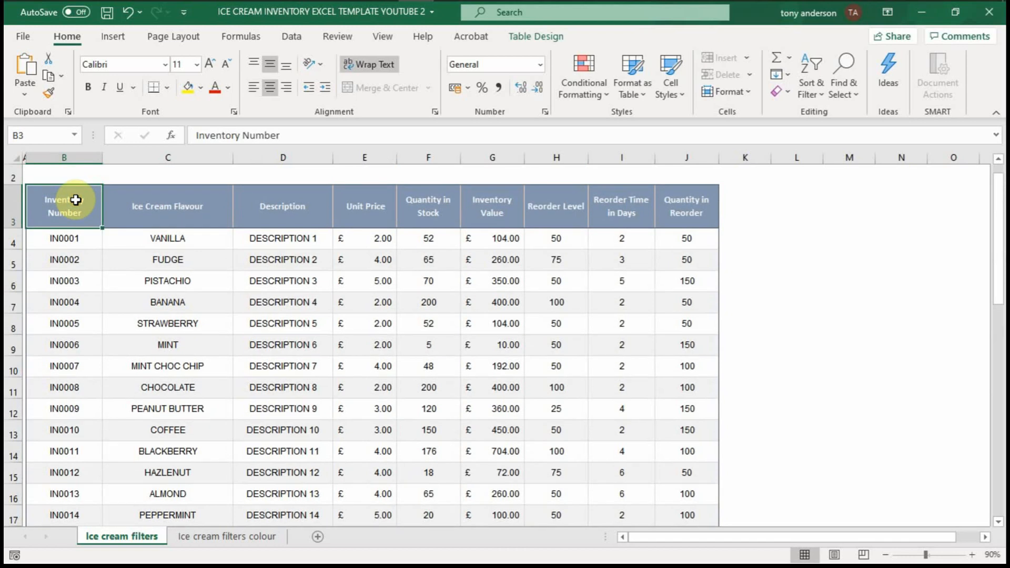
pyautogui.moveTo(76, 199); pyautogui.dragTo(681, 203)
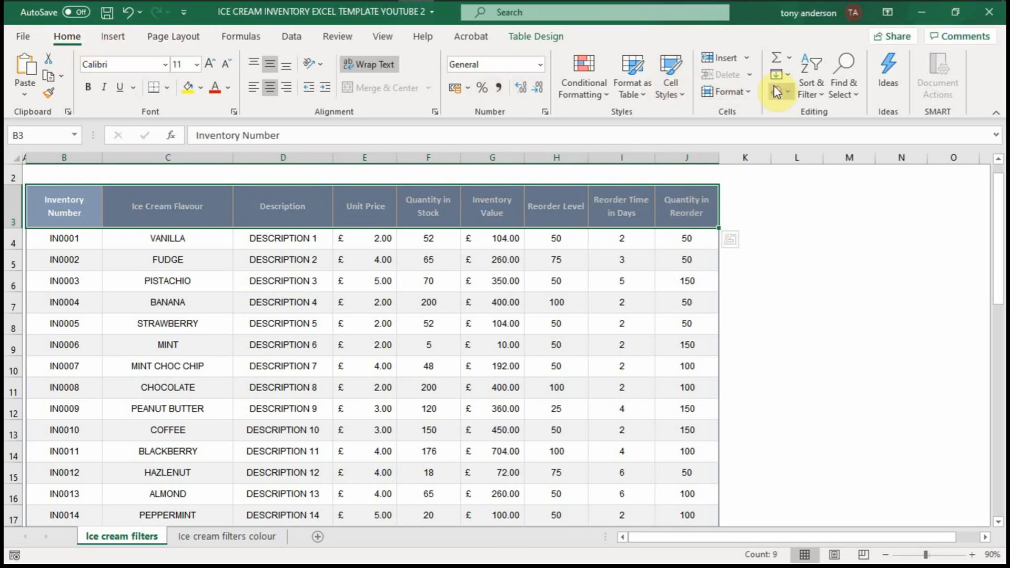
pyautogui.click(823, 101)
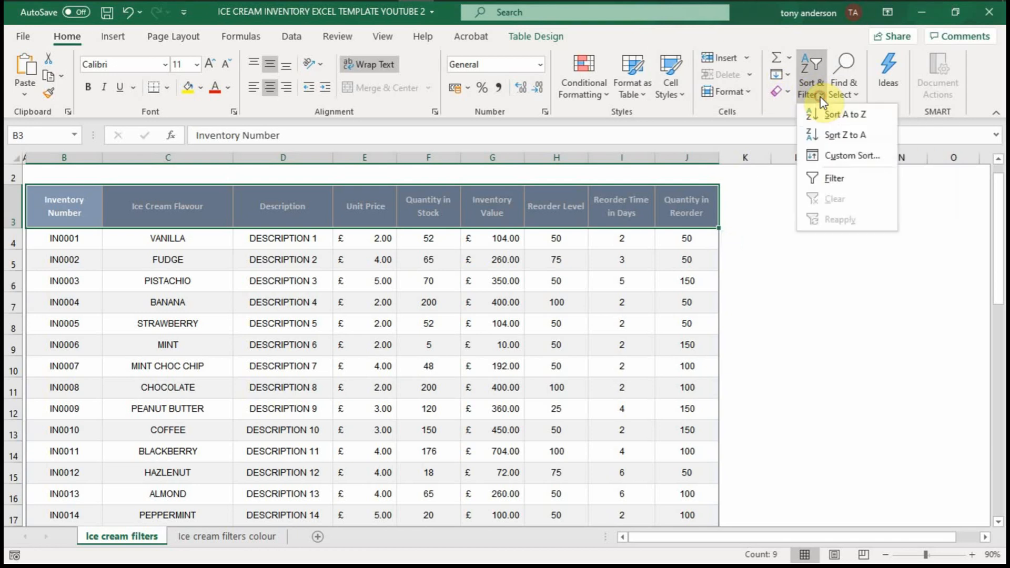
pyautogui.click(836, 178)
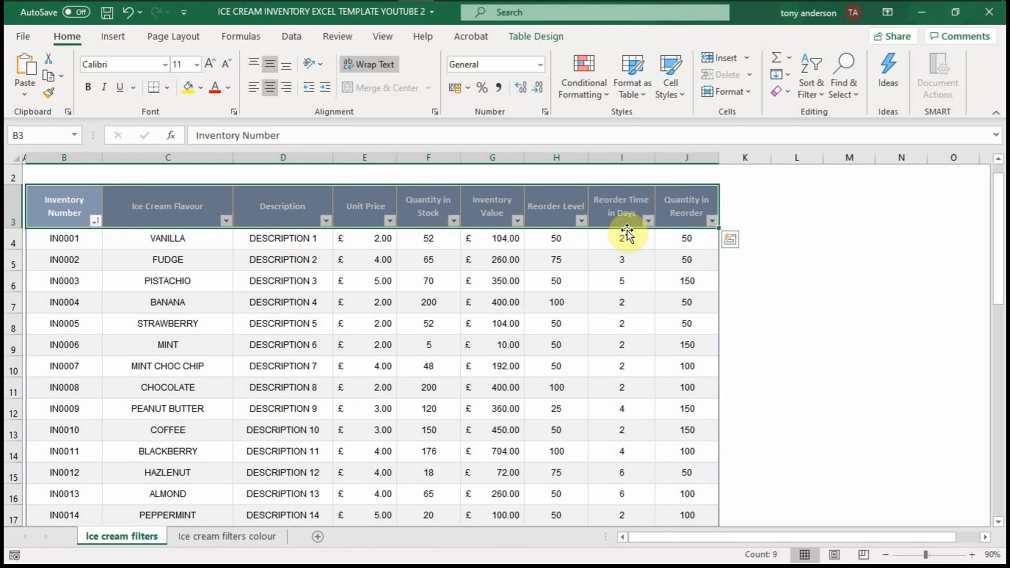
pyautogui.click(185, 256)
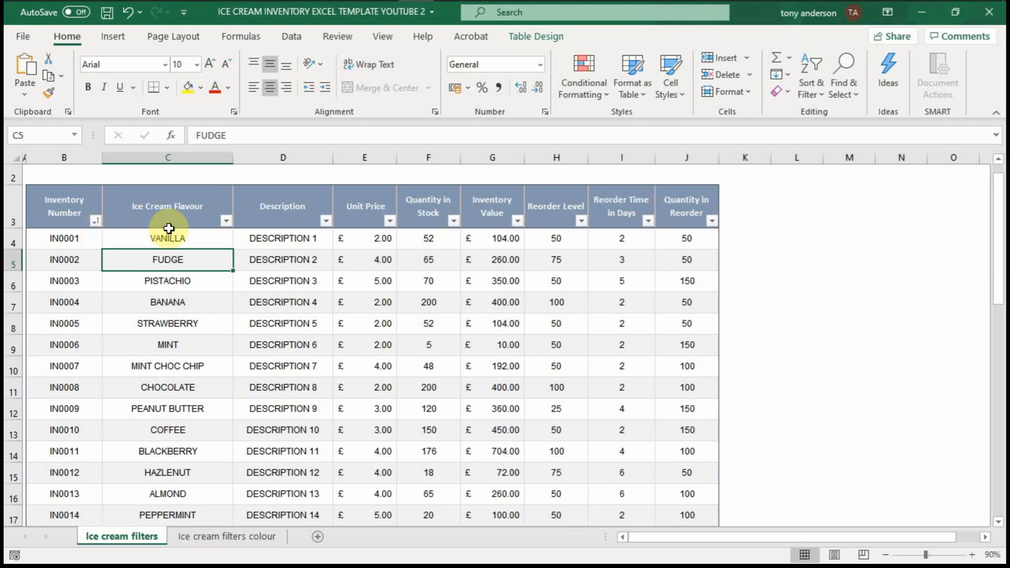
# Step: Sort the stock list by Inventory Number in Z to A order
pyautogui.click(97, 221)
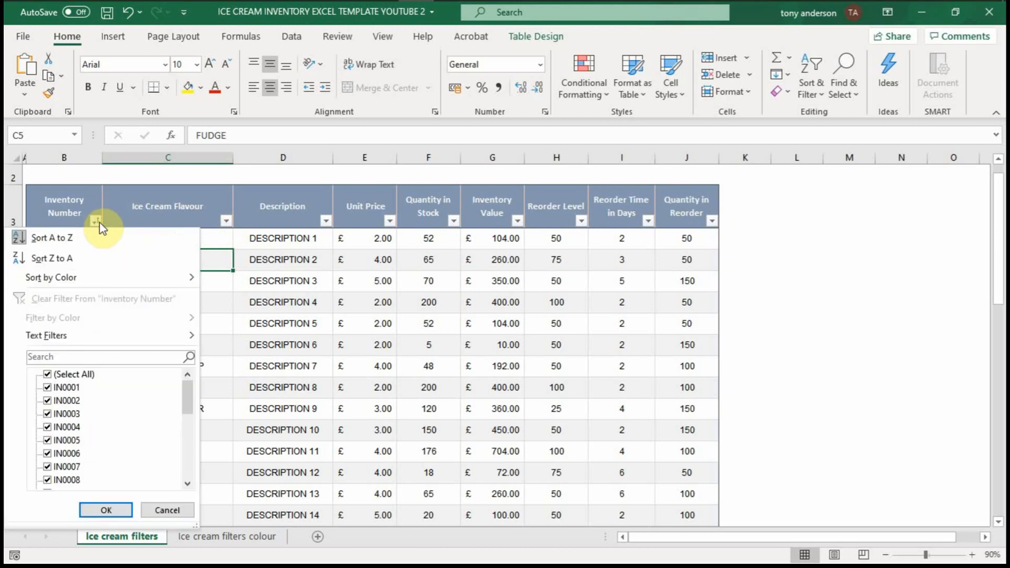
pyautogui.click(92, 253)
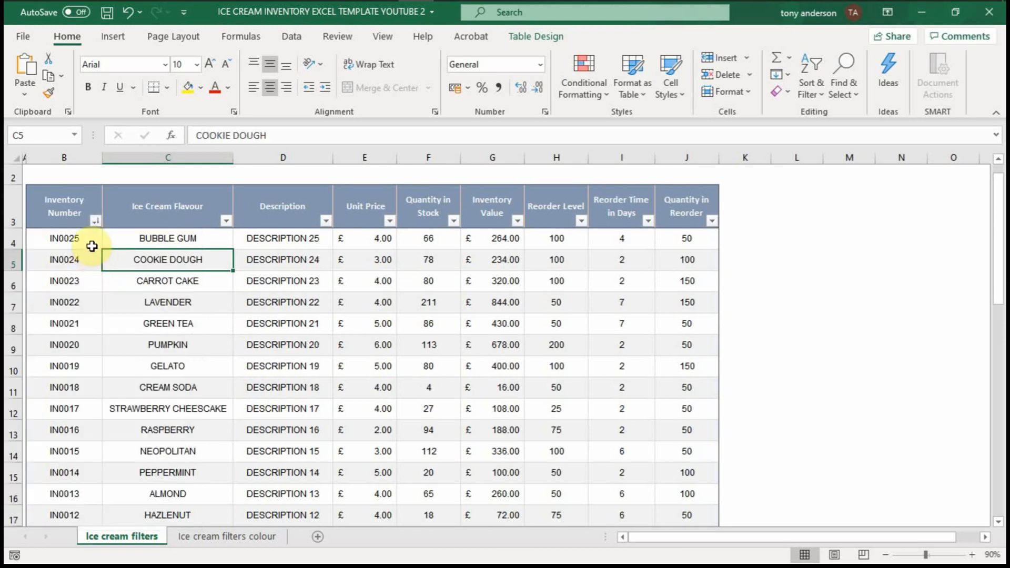
pyautogui.moveTo(88, 243); pyautogui.dragTo(85, 210)
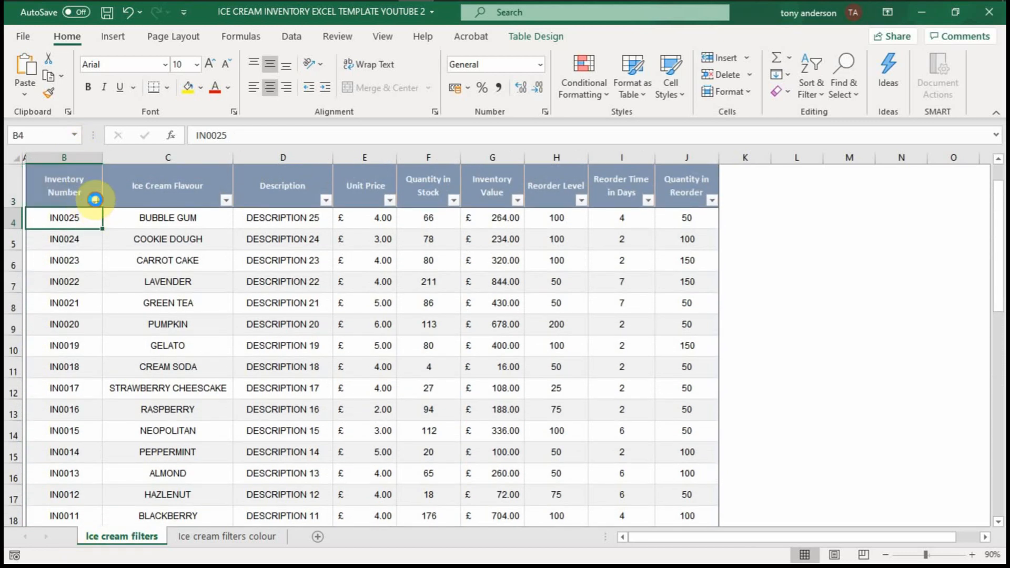
# Step: Sort the stock list by Inventory Number back into A to Z order
pyautogui.click(95, 200)
pyautogui.click(91, 216)
pyautogui.click(140, 218)
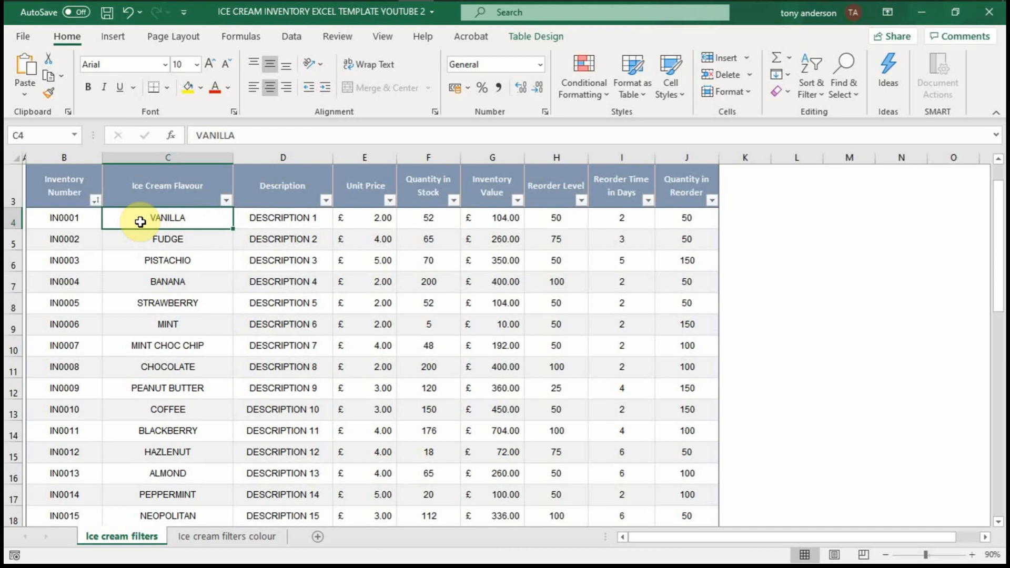
# Step: Sort the stock list alphabetically by Ice Cream Flavour, A to Z
pyautogui.click(182, 192)
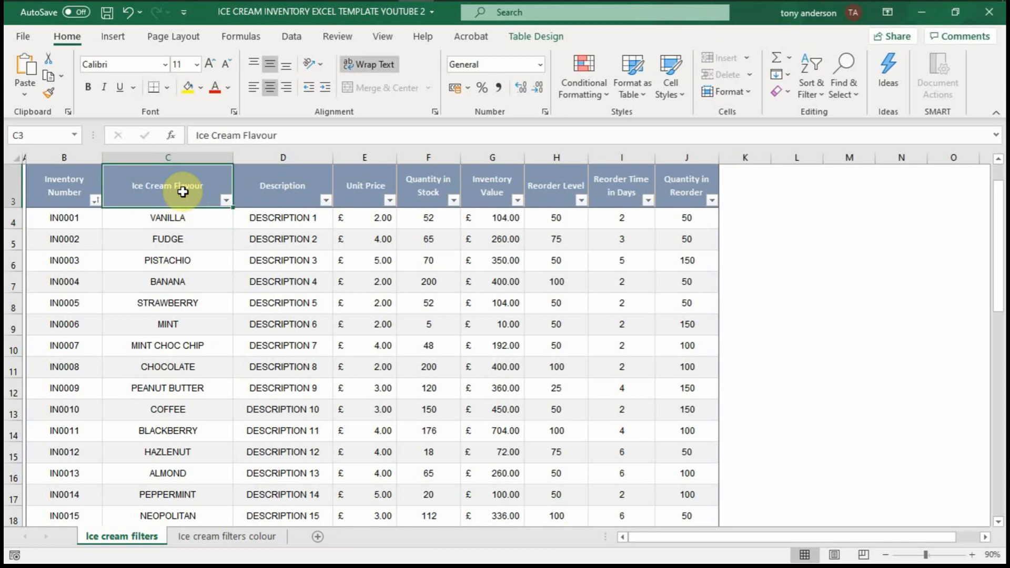
pyautogui.press('Down')
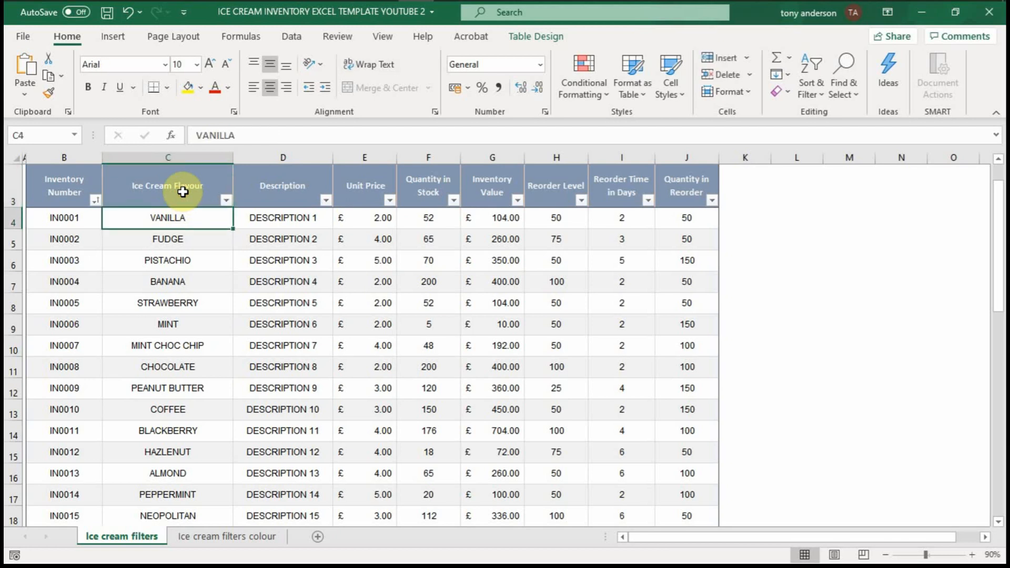
pyautogui.click(226, 201)
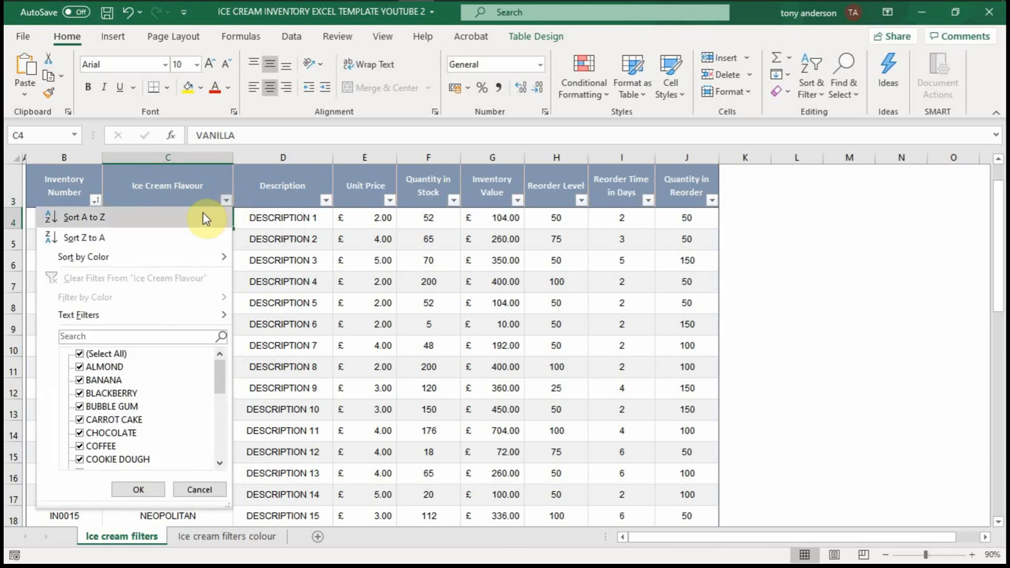
pyautogui.click(185, 220)
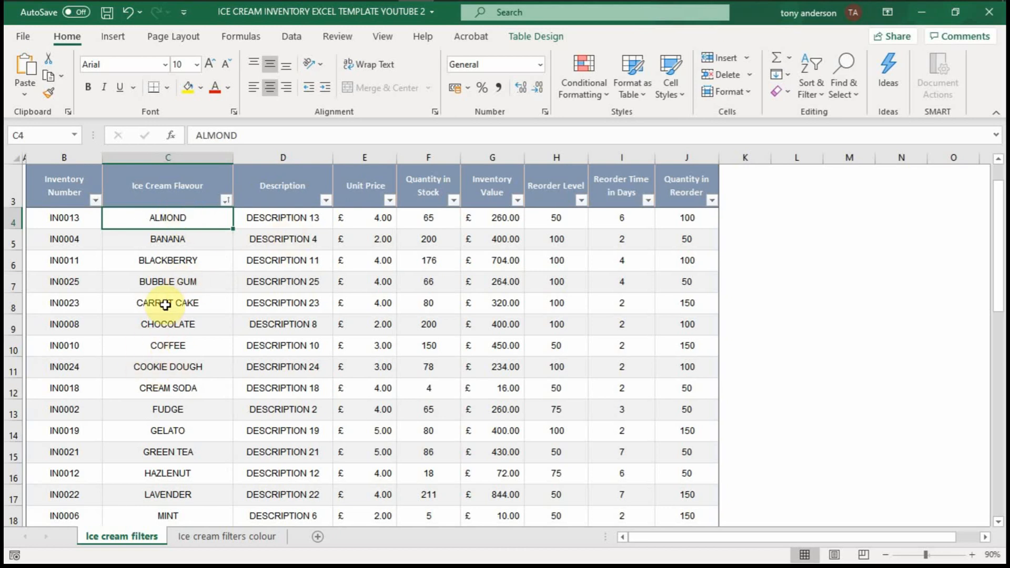
pyautogui.click(162, 234)
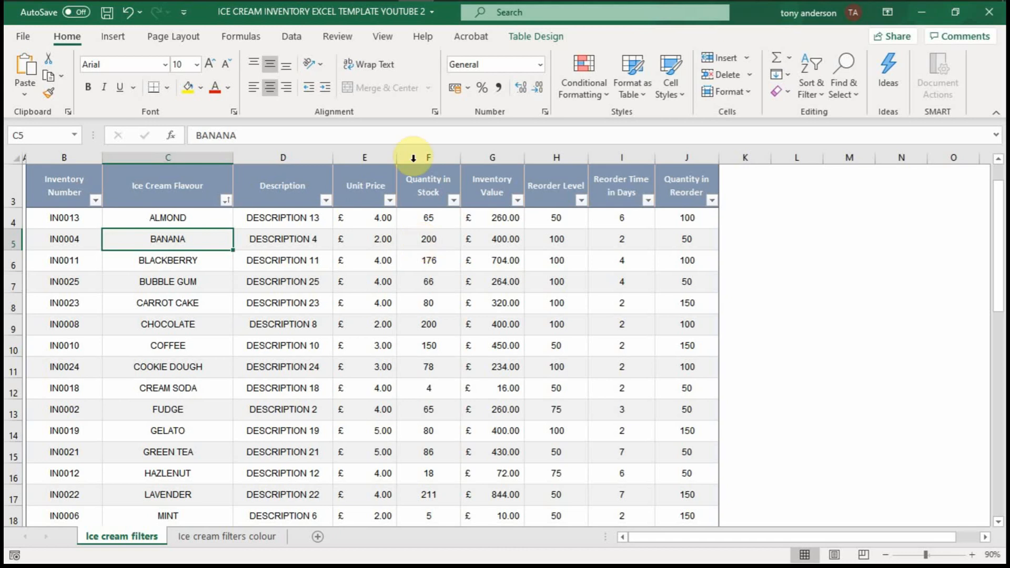
# Step: Reverse the Ice Cream Flavour sort to Z to A and return it to A to Z
pyautogui.click(228, 200)
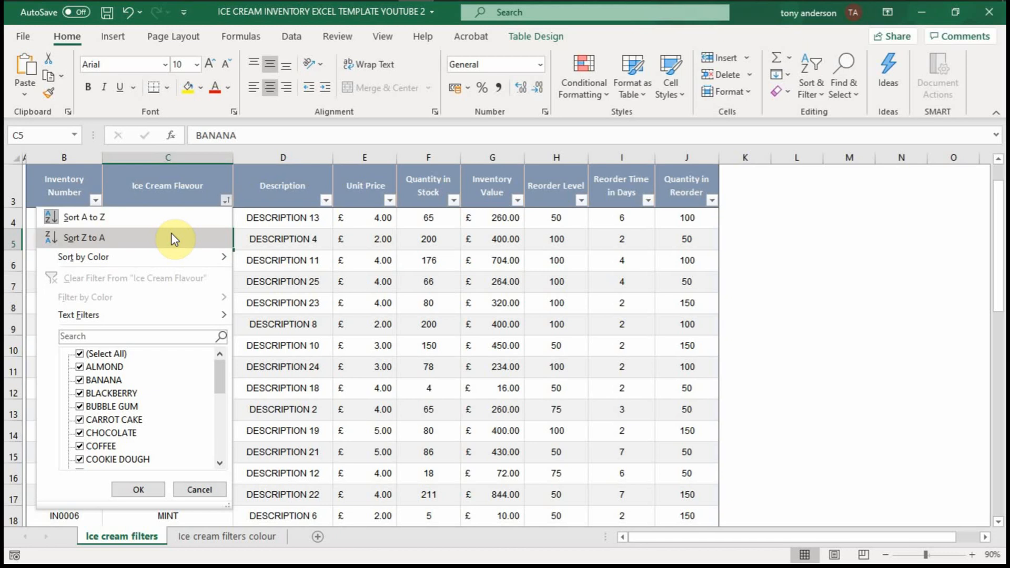
pyautogui.click(174, 238)
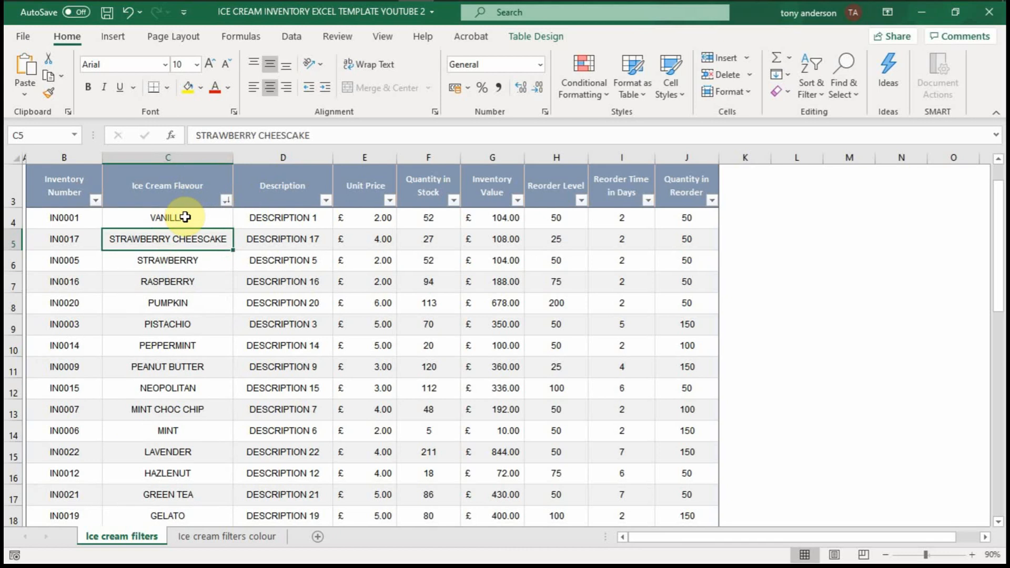
pyautogui.click(226, 200)
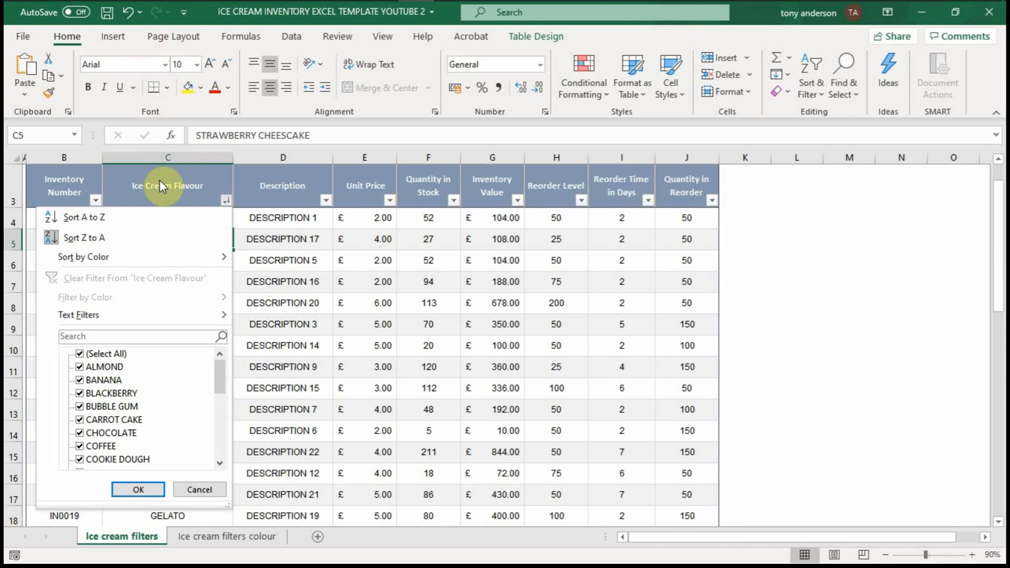
pyautogui.click(156, 219)
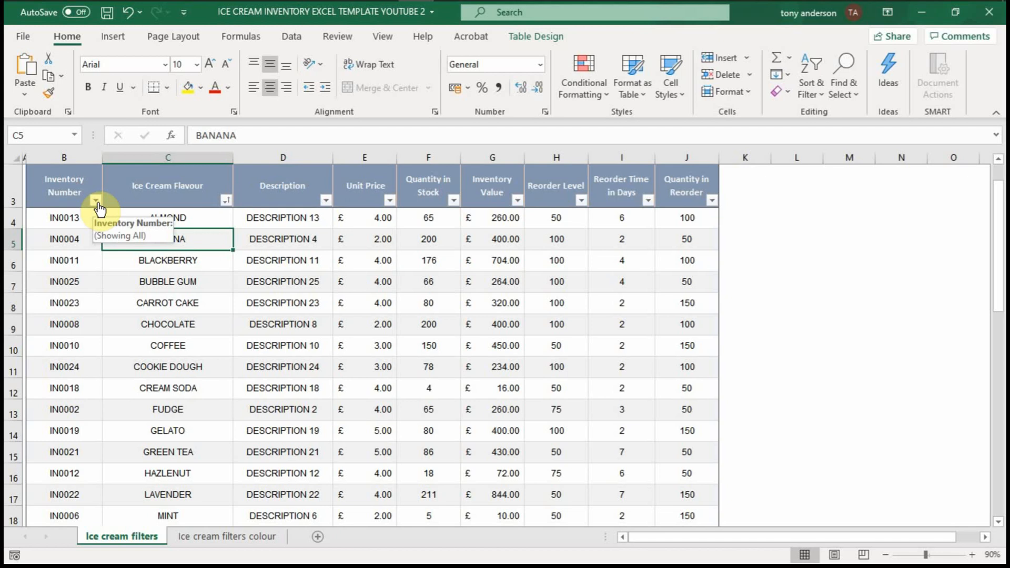
# Step: Filter the Ice Cream Flavour column to show only GREEN TEA, PEPPERMINT and RASPBERRY
pyautogui.click(225, 202)
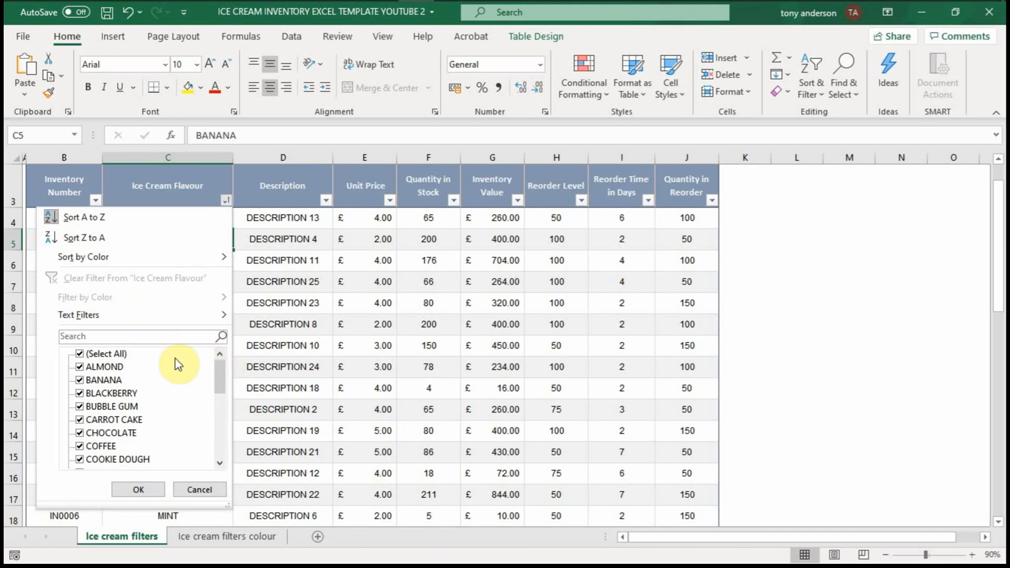
pyautogui.click(82, 355)
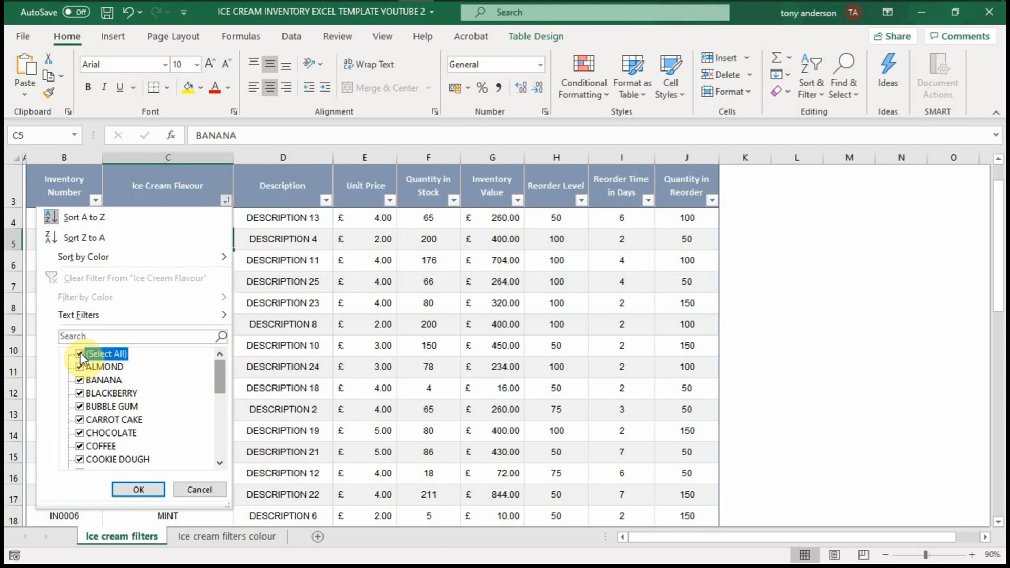
pyautogui.click(82, 355)
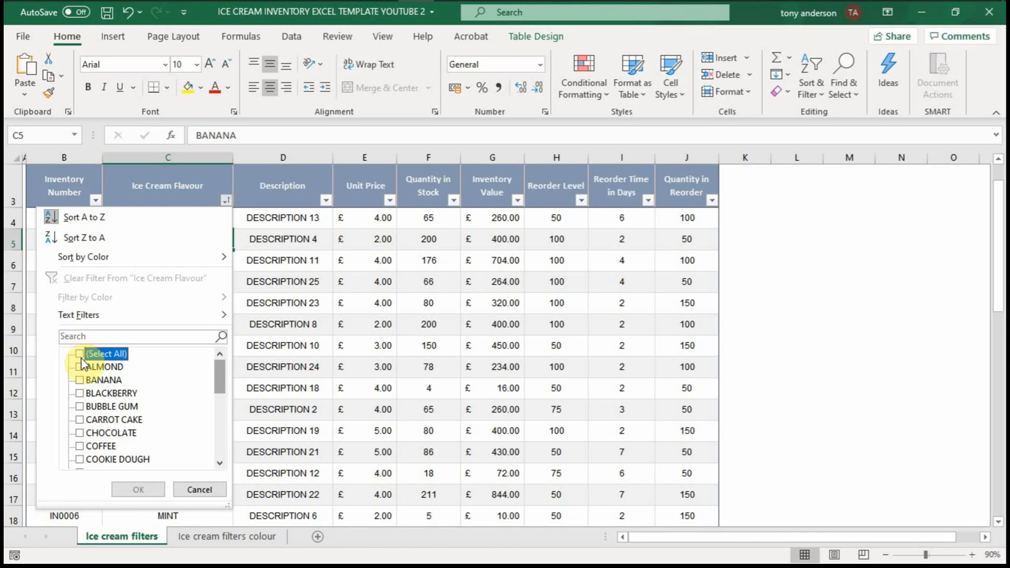
pyautogui.moveTo(228, 395); pyautogui.dragTo(224, 404)
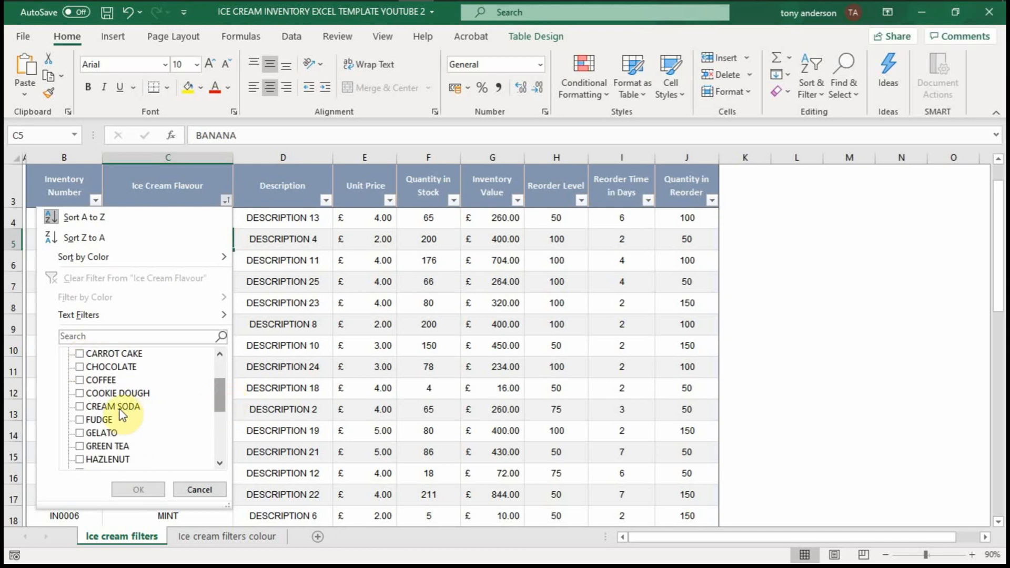
pyautogui.click(82, 446)
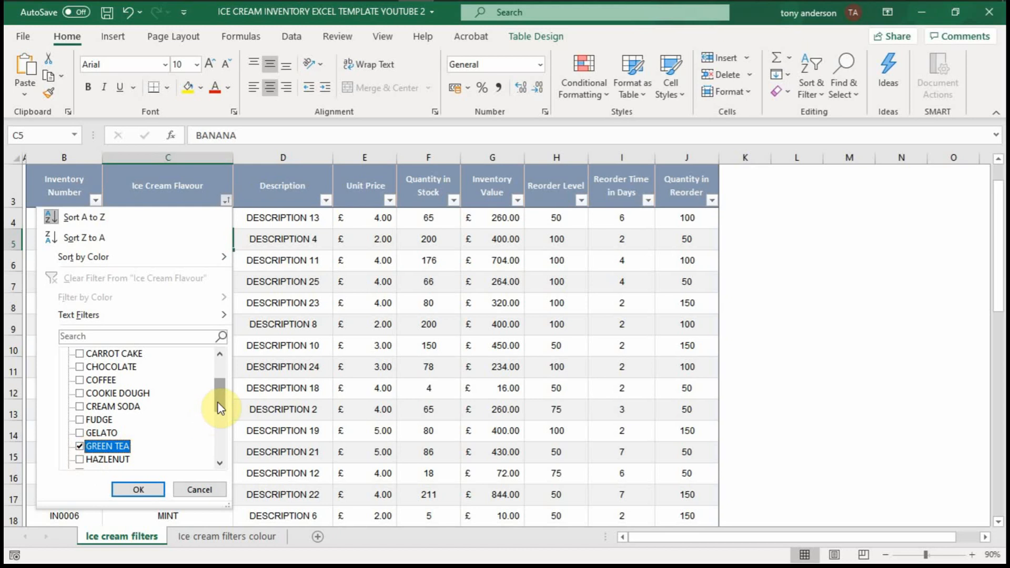
pyautogui.moveTo(219, 409); pyautogui.dragTo(216, 427)
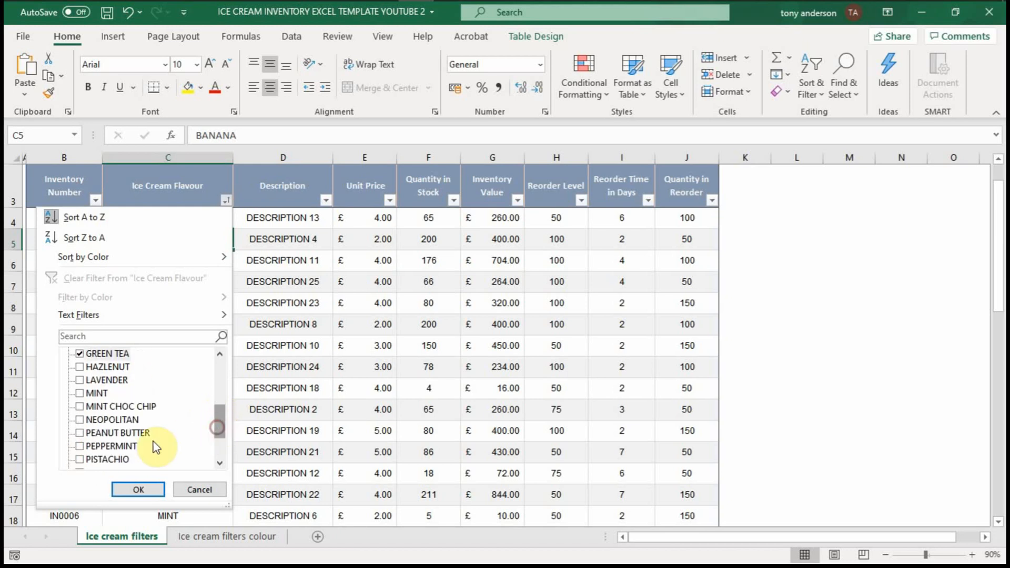
pyautogui.click(80, 446)
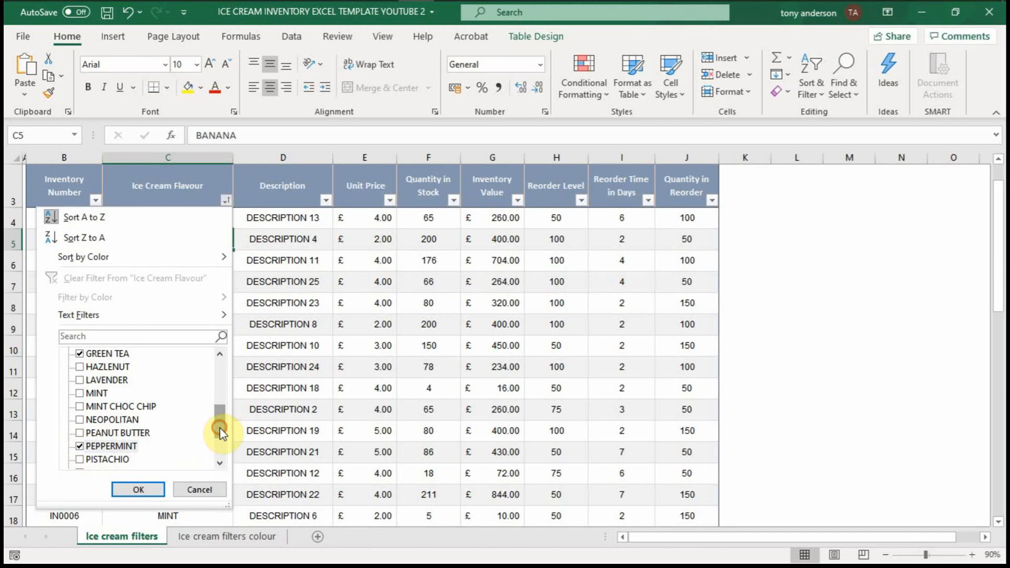
pyautogui.moveTo(221, 431); pyautogui.dragTo(221, 448)
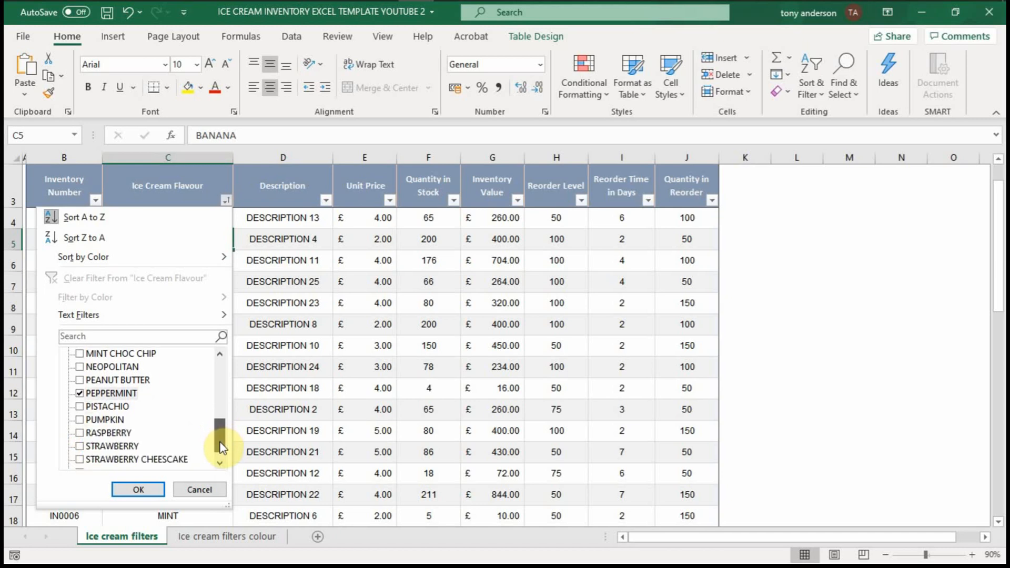
pyautogui.click(87, 435)
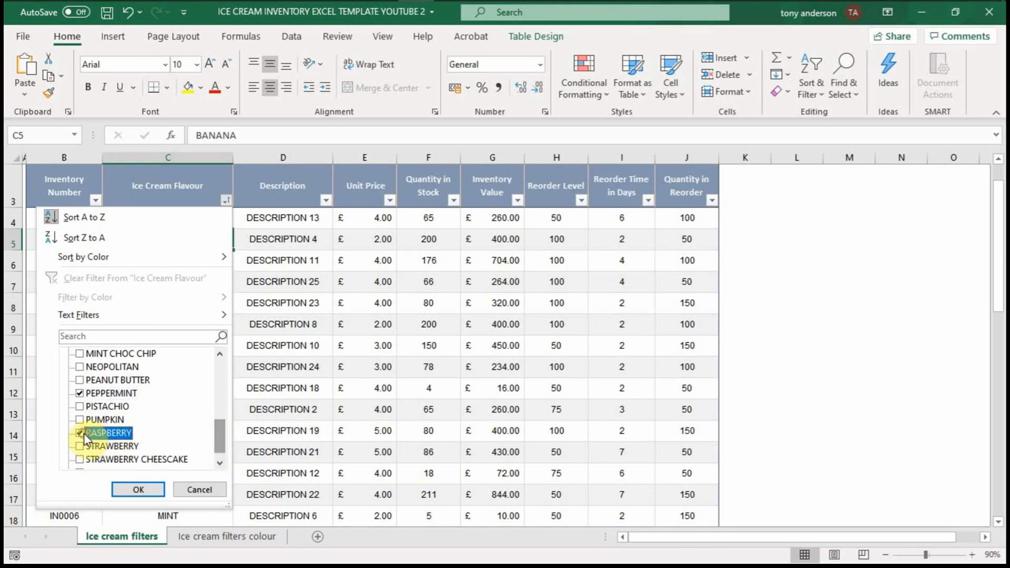
pyautogui.click(135, 485)
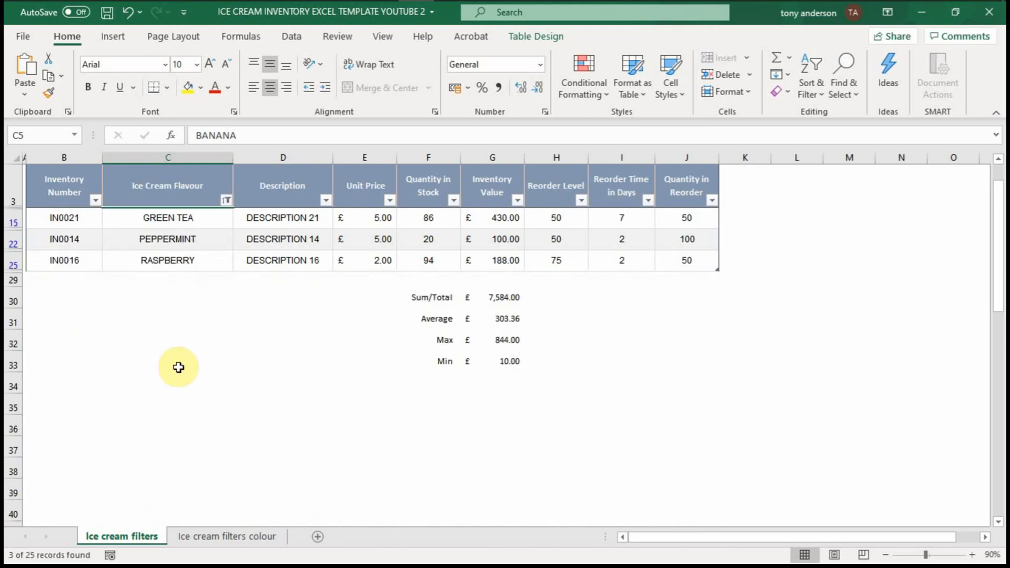
pyautogui.click(175, 313)
pyautogui.press('Up')
pyautogui.press('Up')
pyautogui.press('Up')
pyautogui.press('Up')
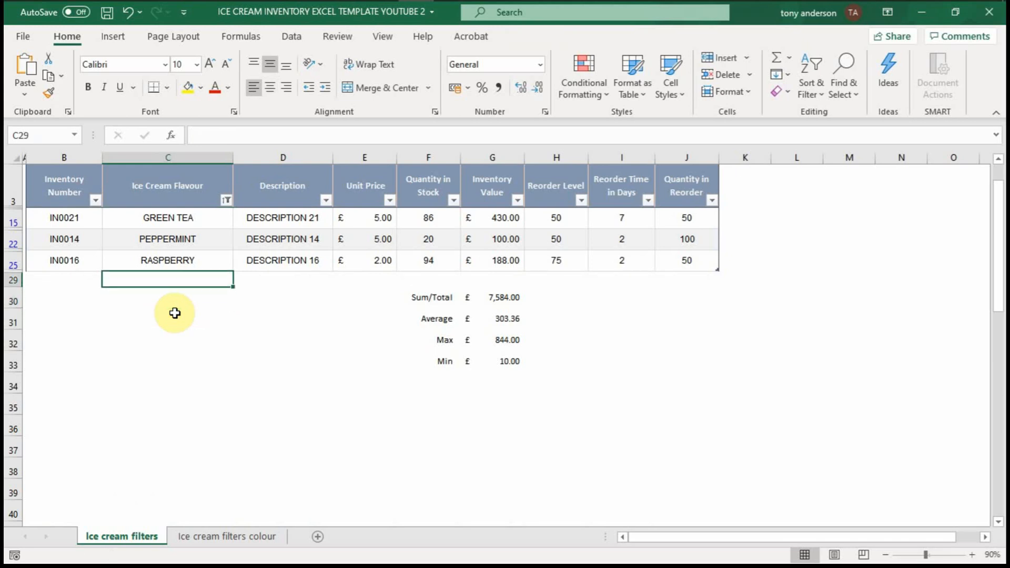
# Step: Look through the filtered flavour records in the Ice Cream Flavour and Inventory Number columns
pyautogui.press('Down')
pyautogui.press('Down')
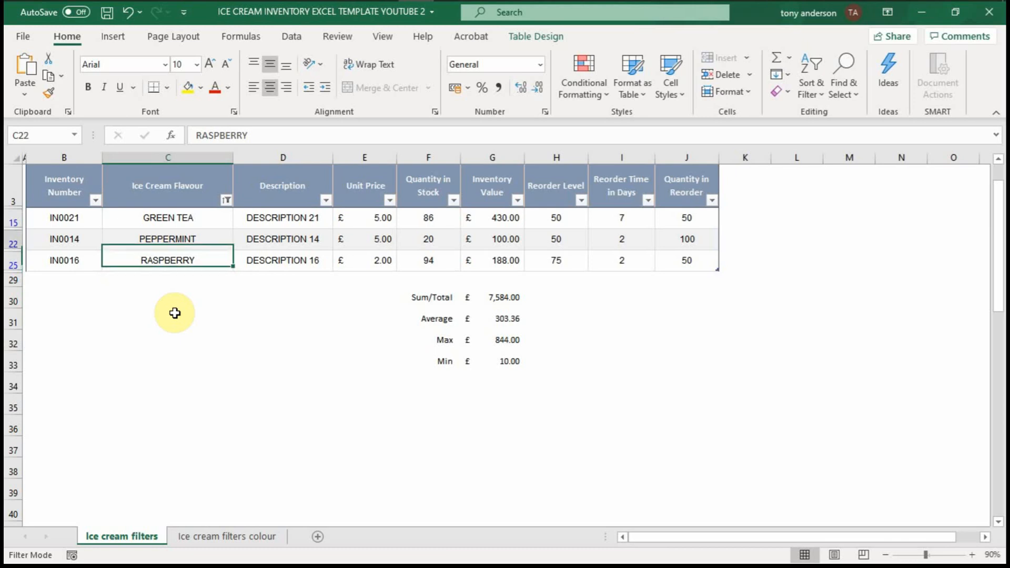
pyautogui.press('Up')
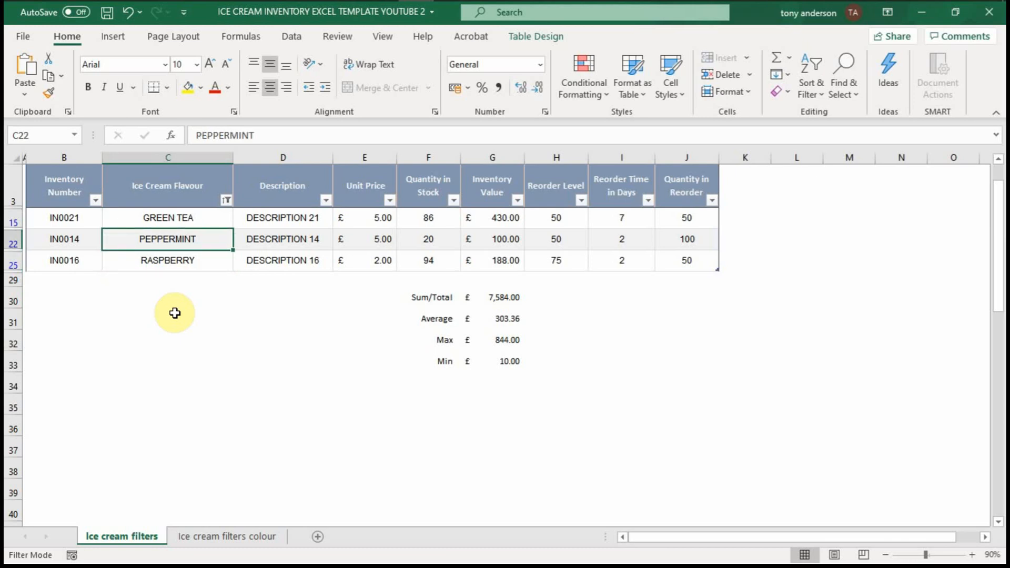
pyautogui.press('Up')
pyautogui.press('Up')
pyautogui.press('Up')
pyautogui.press('Left')
pyautogui.press('Down')
pyautogui.press('Down')
pyautogui.press('Down')
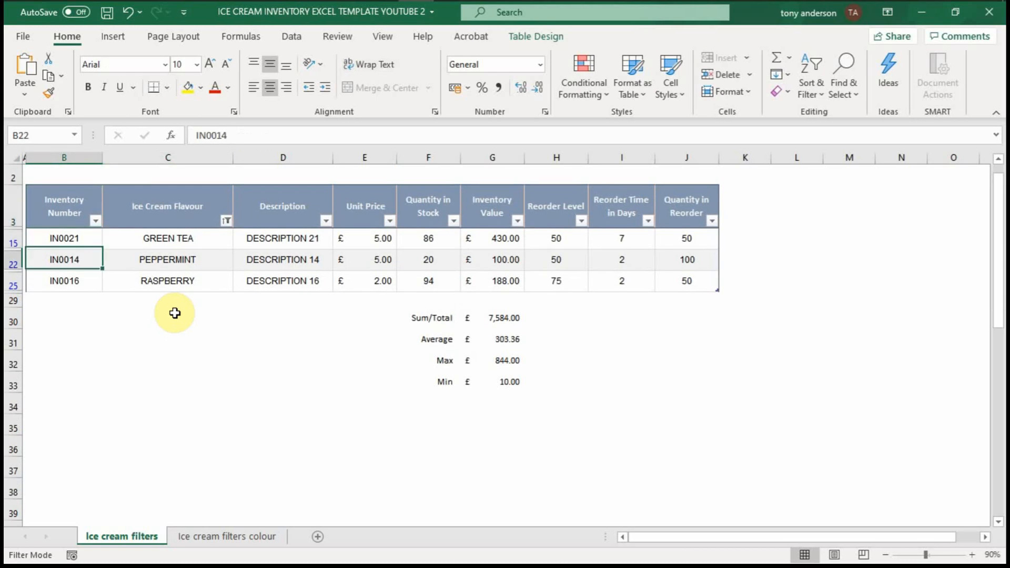
pyautogui.press('Down')
pyautogui.press('Down')
pyautogui.press('Right')
pyautogui.press('Left')
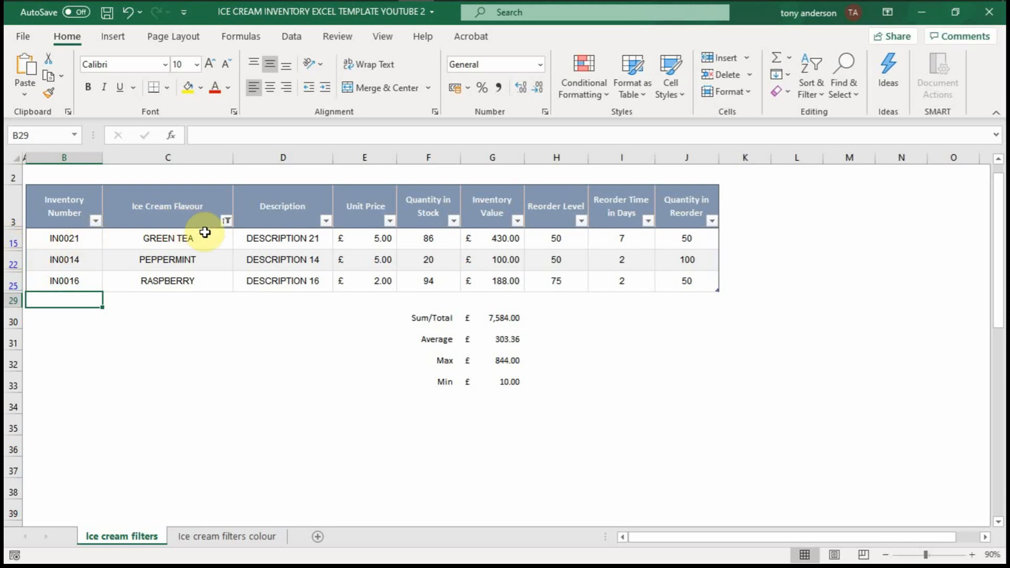
# Step: Clear the filter from the Ice Cream Flavour column
pyautogui.moveTo(228, 232)
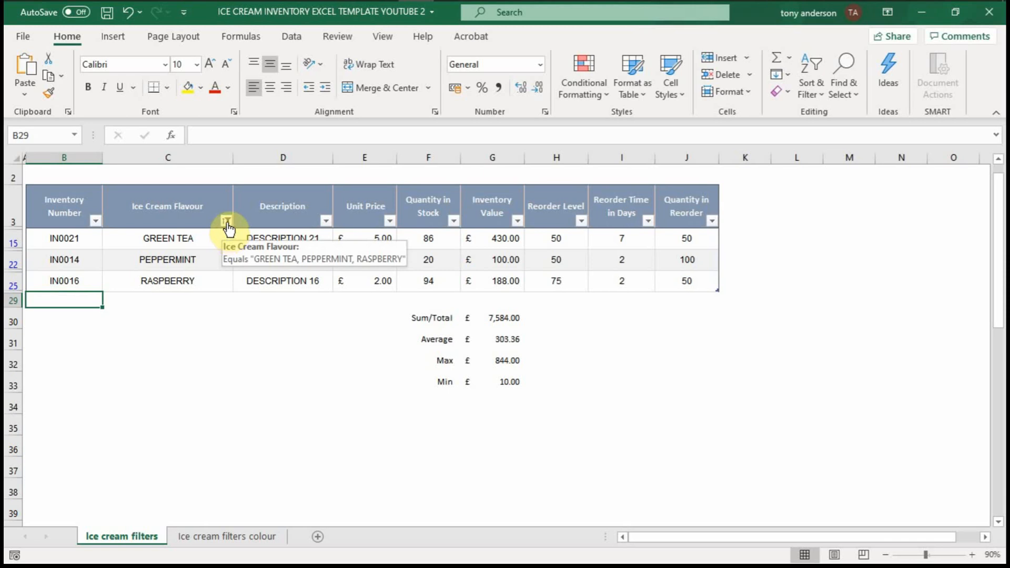
pyautogui.click(226, 222)
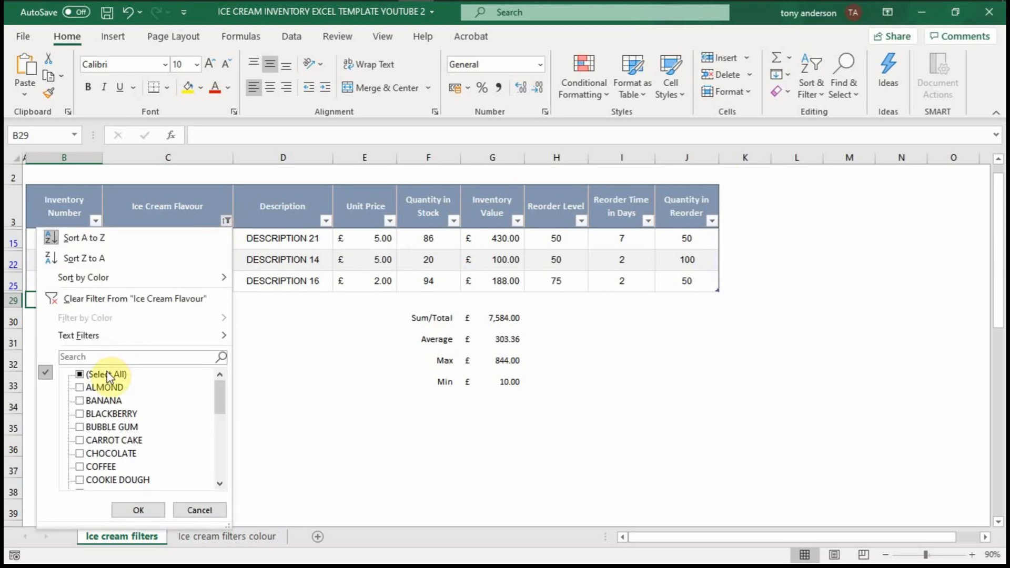
pyautogui.click(118, 305)
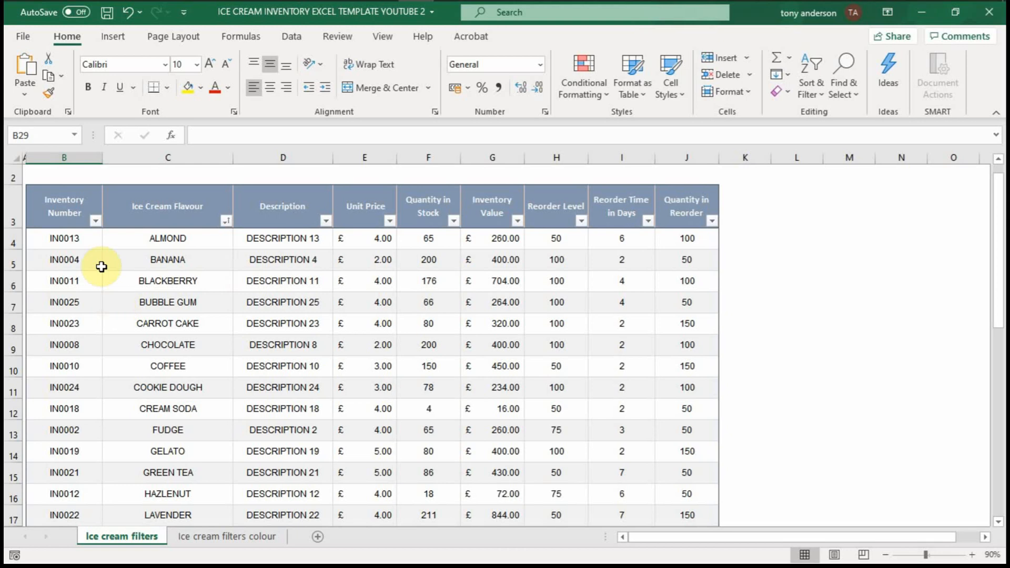
# Step: Look through the whole unfiltered stock list down the Inventory Number column and return to its first record
pyautogui.click(90, 245)
pyautogui.press('Down')
pyautogui.press('Down')
pyautogui.press('Down')
pyautogui.press('Down')
pyautogui.press('Down')
pyautogui.press('Down')
pyautogui.press('Down')
pyautogui.press('Down')
pyautogui.press('Down')
pyautogui.press('Down')
pyautogui.press('Down')
pyautogui.press('Down')
pyautogui.press('Down')
pyautogui.press('Down')
pyautogui.press('Down')
pyautogui.press('Down')
pyautogui.press('Down')
pyautogui.press('Down')
pyautogui.press('Down')
pyautogui.press('Down')
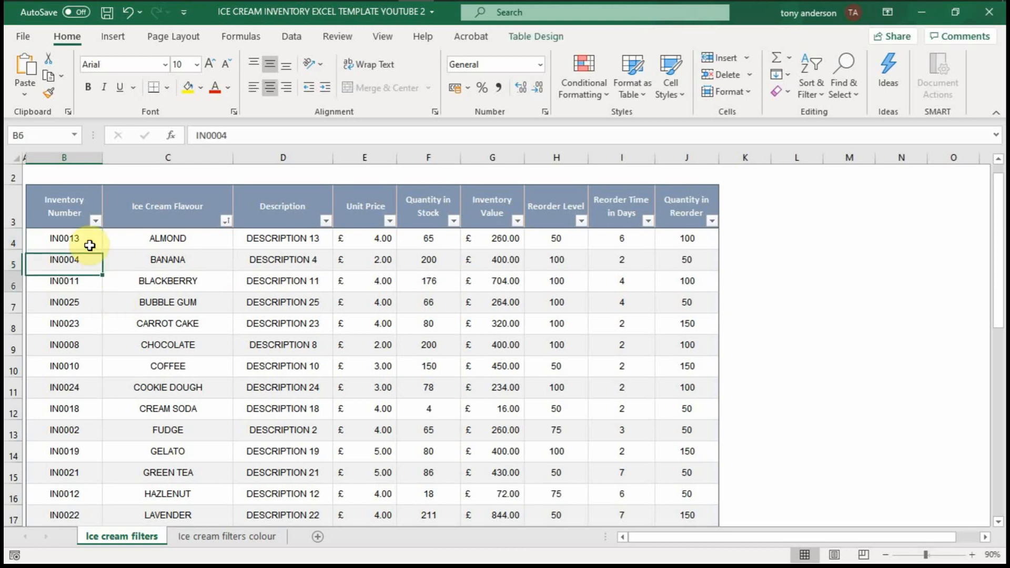
pyautogui.press('Up')
pyautogui.press('Up')
pyautogui.press('Up')
pyautogui.press('Up')
pyautogui.press('Up')
pyautogui.press('Up')
pyautogui.press('Up')
pyautogui.press('Up')
pyautogui.press('Up')
pyautogui.press('Up')
pyautogui.press('Up')
pyautogui.press('Up')
pyautogui.press('Up')
pyautogui.press('Up')
pyautogui.press('Up')
pyautogui.press('Up')
pyautogui.press('Up')
pyautogui.press('Up')
pyautogui.press('Up')
pyautogui.press('Up')
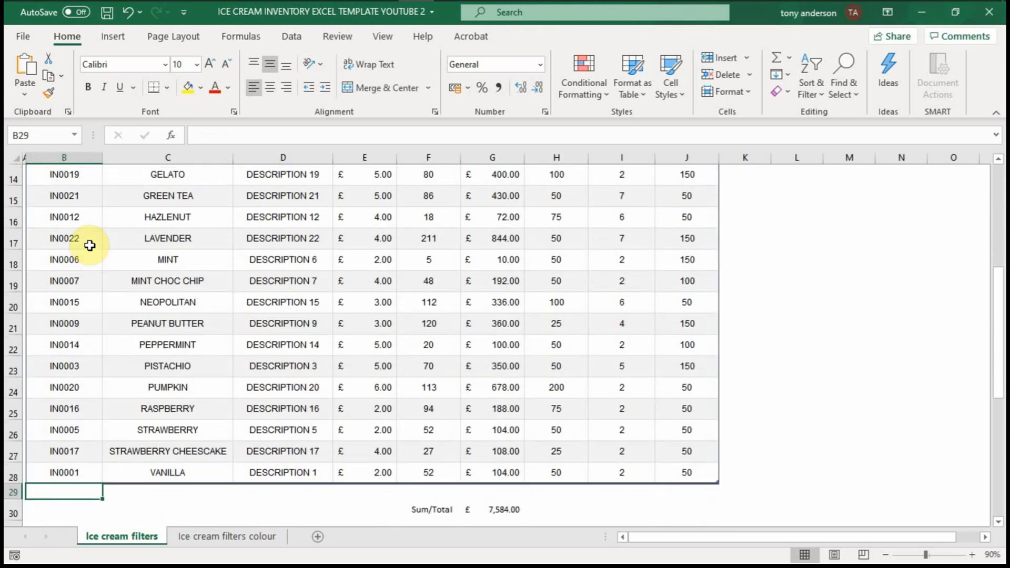
pyautogui.press('Up')
pyautogui.press('Up')
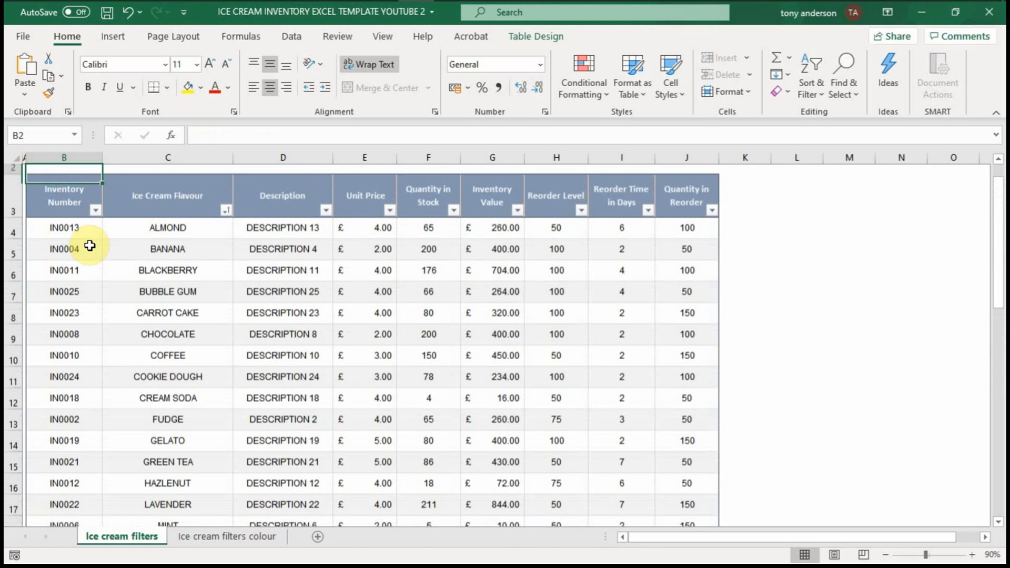
pyautogui.press('Down')
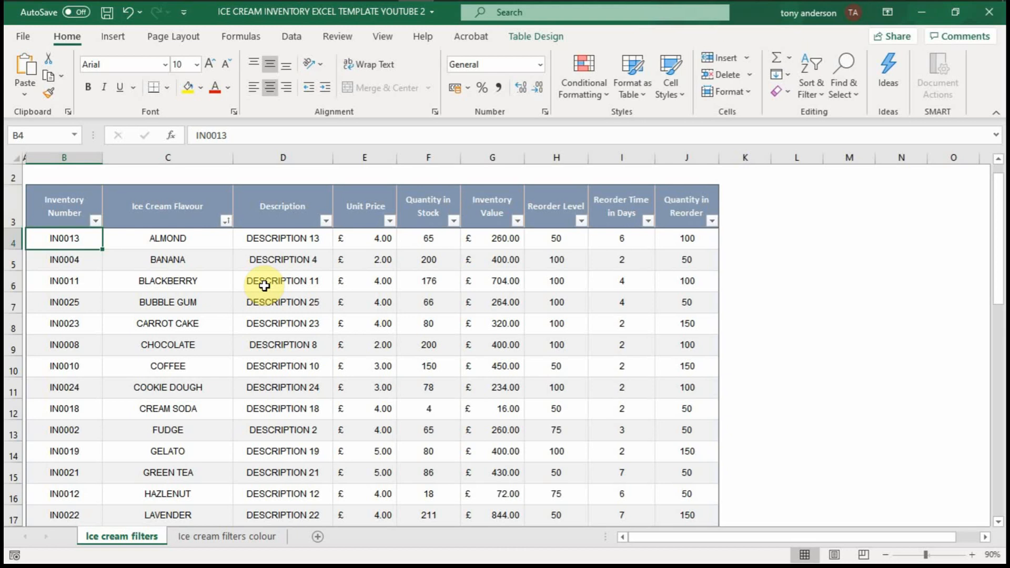
# Step: Apply a text filter to the Ice Cream Flavour column for flavours that contain "mint"
pyautogui.click(227, 221)
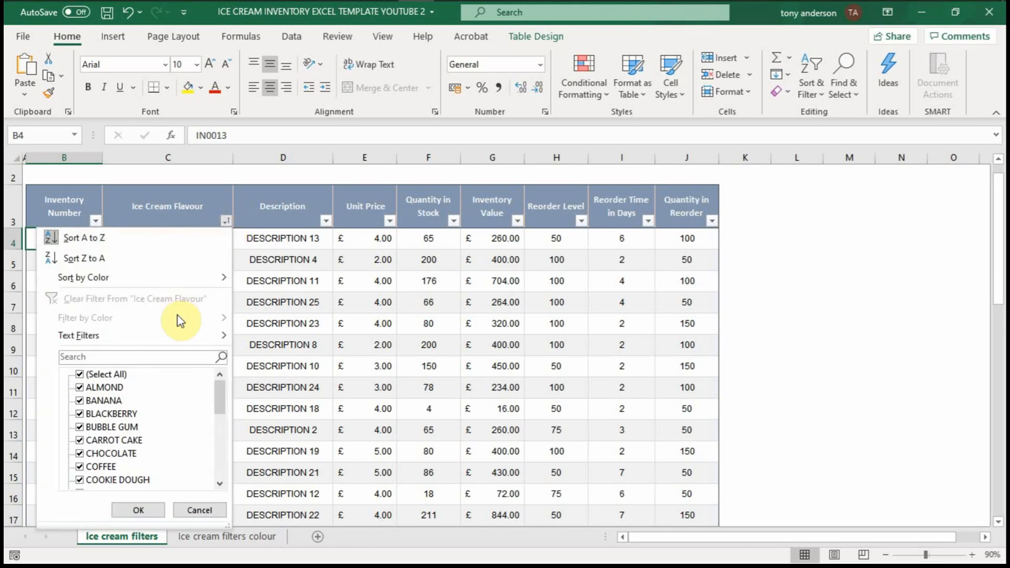
pyautogui.moveTo(178, 338)
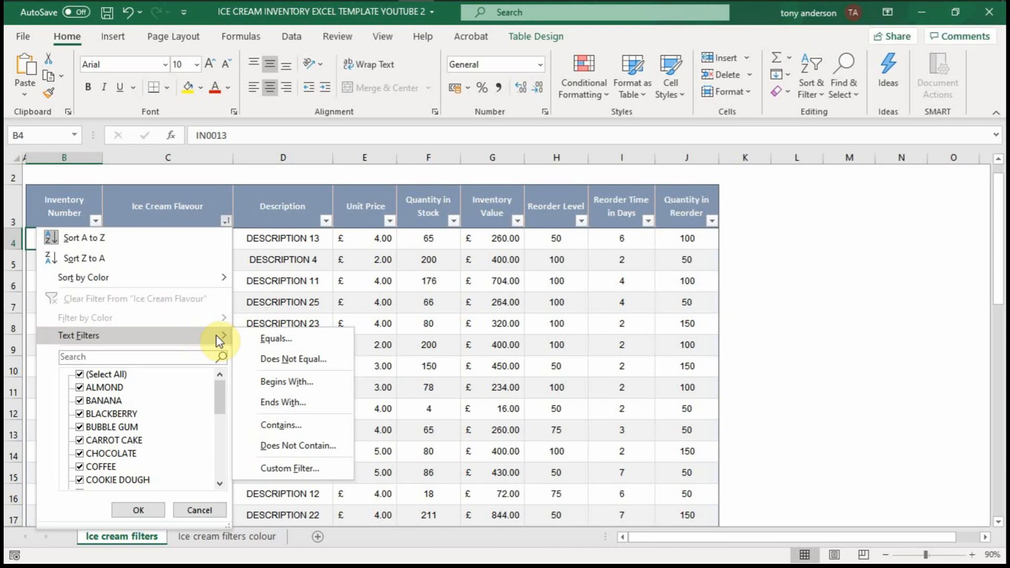
pyautogui.click(292, 426)
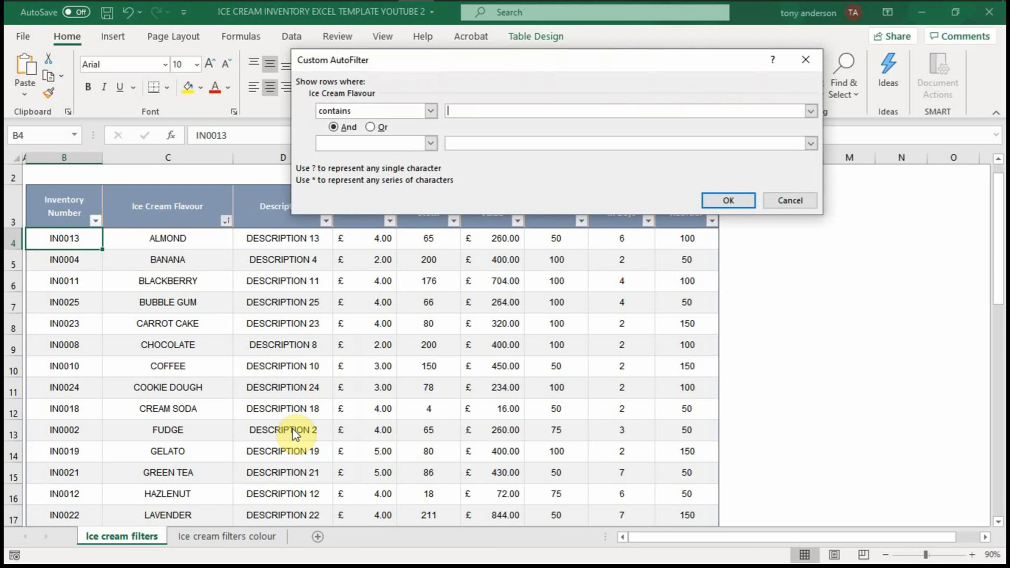
pyautogui.write('mint')
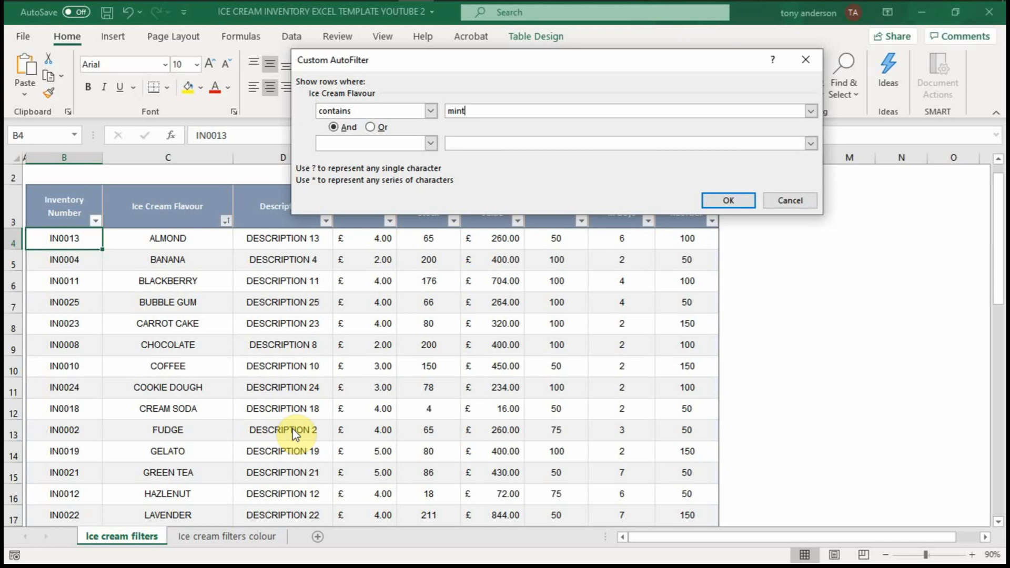
pyautogui.click(732, 202)
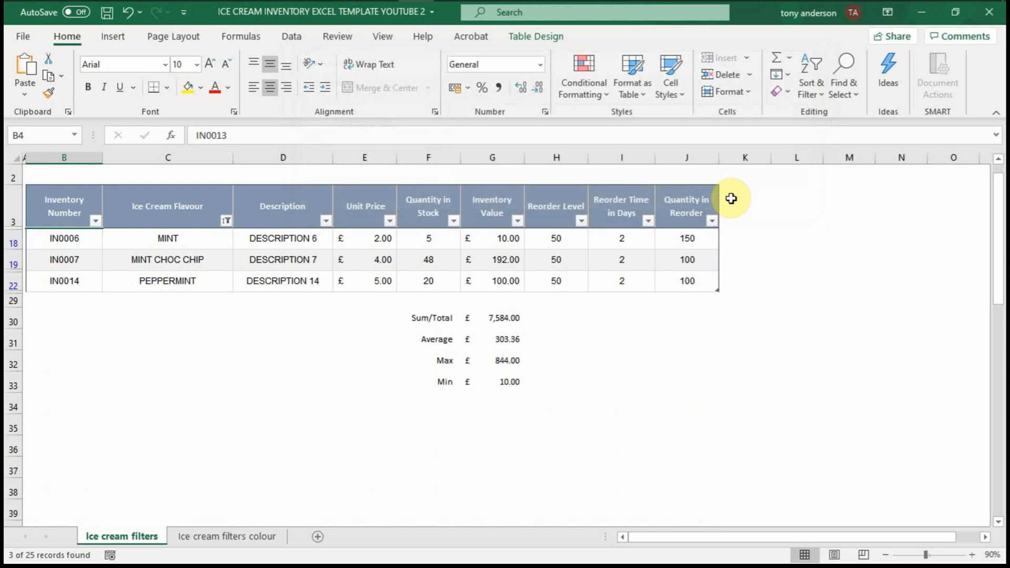
# Step: Examine the records matched by the "mint" filter in the Ice Cream Flavour column
pyautogui.press('Left')
pyautogui.press('Down')
pyautogui.press('Down')
pyautogui.press('Down')
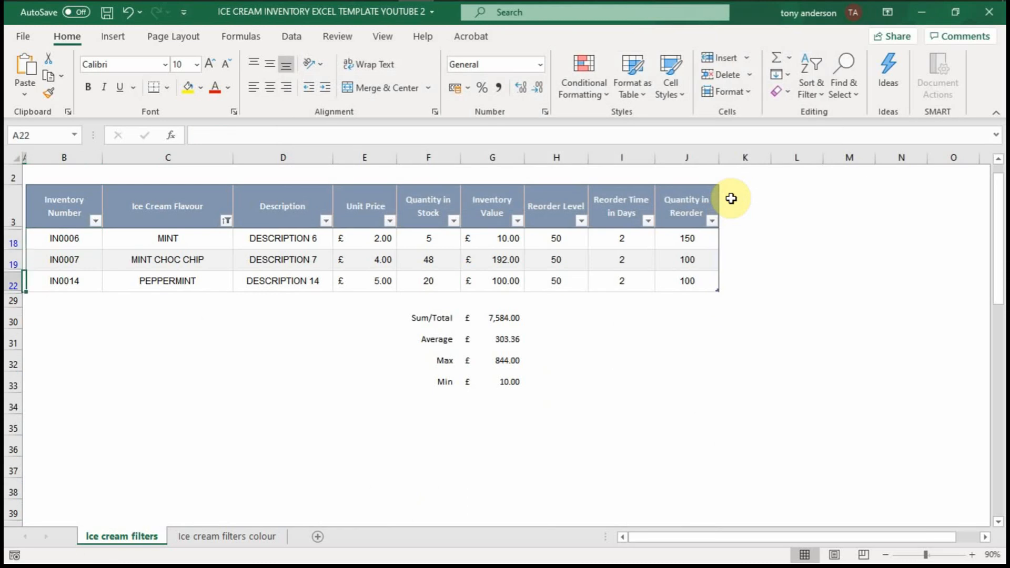
pyautogui.press('Right')
pyautogui.press('Right')
pyautogui.press('Up')
pyautogui.press('Up')
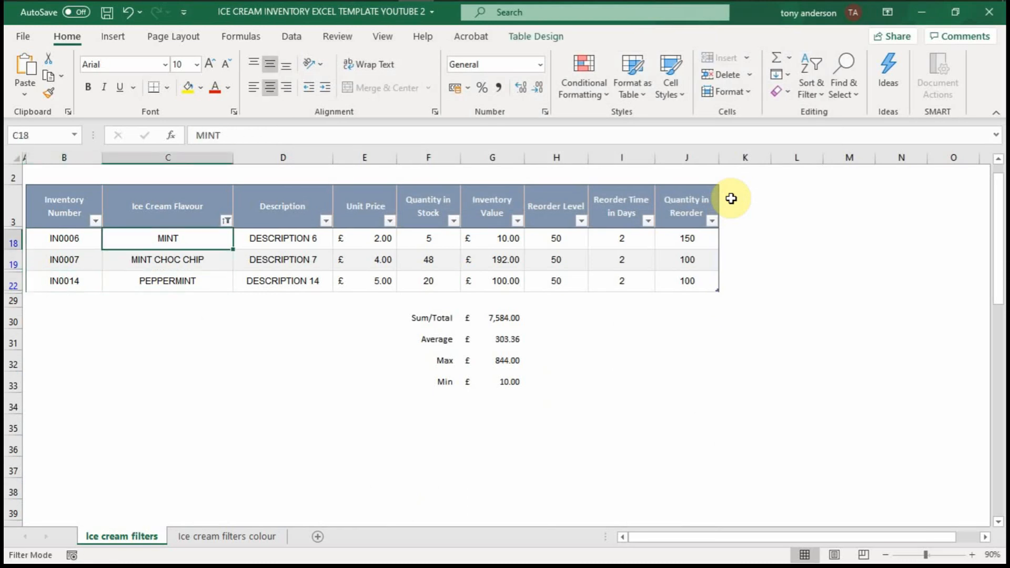
pyautogui.press('Down')
pyautogui.press('Down')
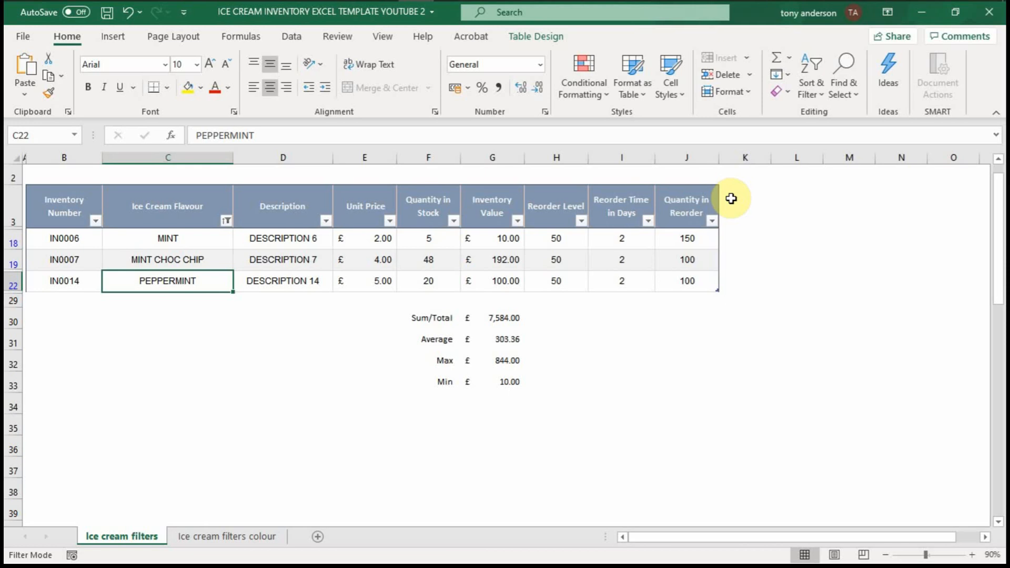
# Step: Search the Ice Cream Flavour filter for "berry" and apply all the matching flavours as the filter
pyautogui.click(226, 220)
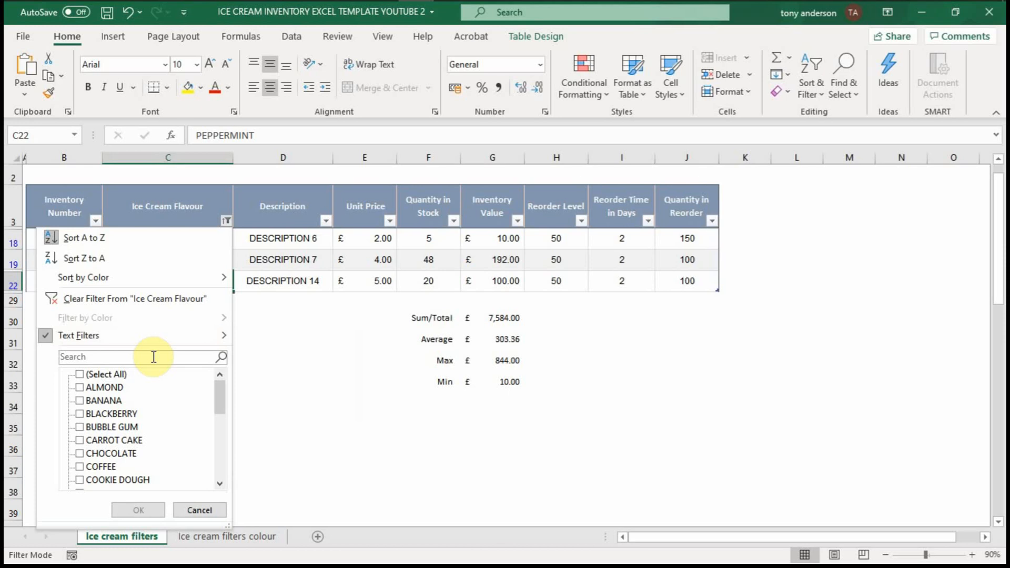
pyautogui.click(154, 357)
pyautogui.write('ber')
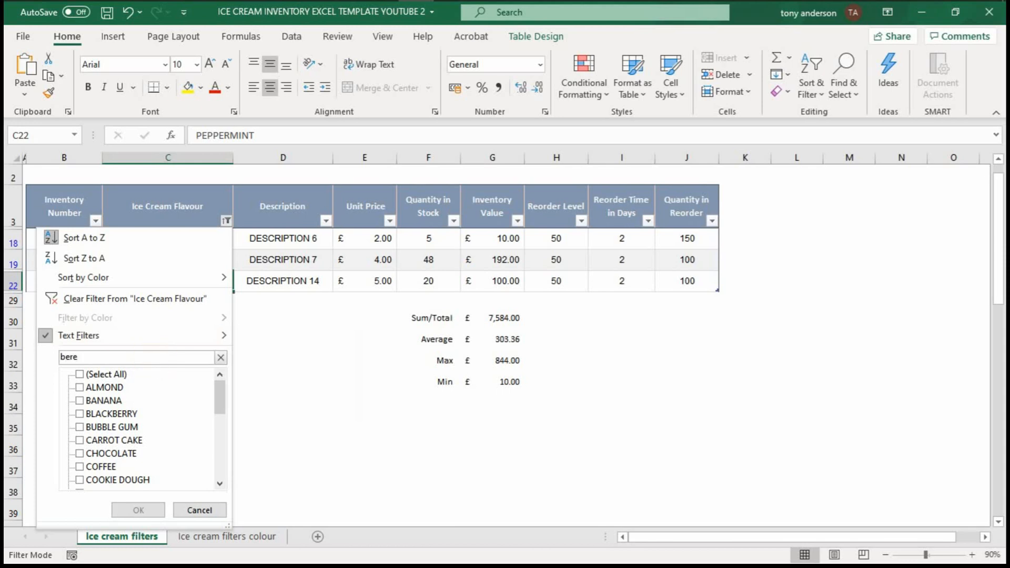
pyautogui.write('ry')
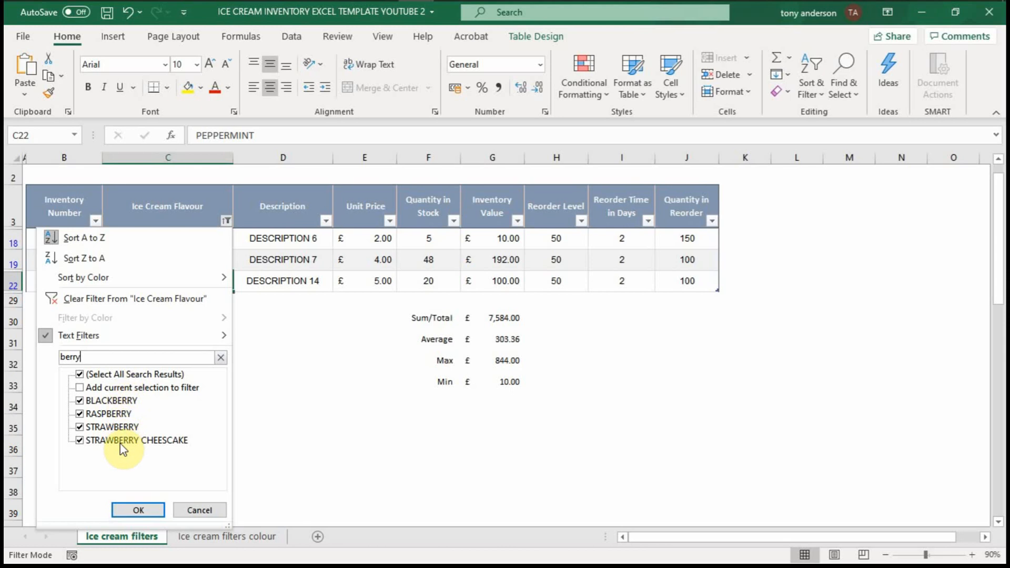
pyautogui.click(126, 509)
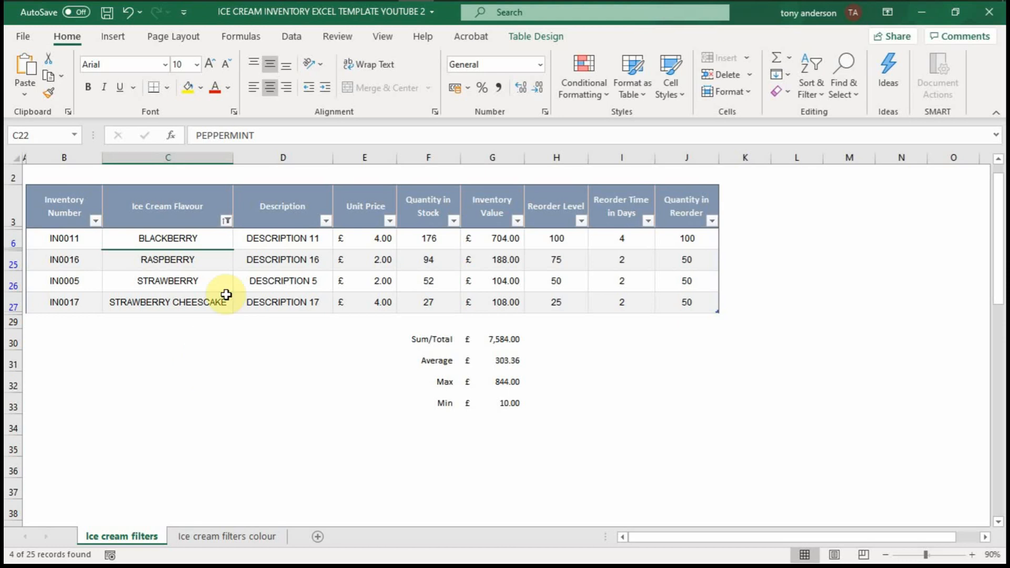
# Step: Clear the Ice Cream Flavour filter and apply a text filter for flavours that do not contain "berry"
pyautogui.click(226, 222)
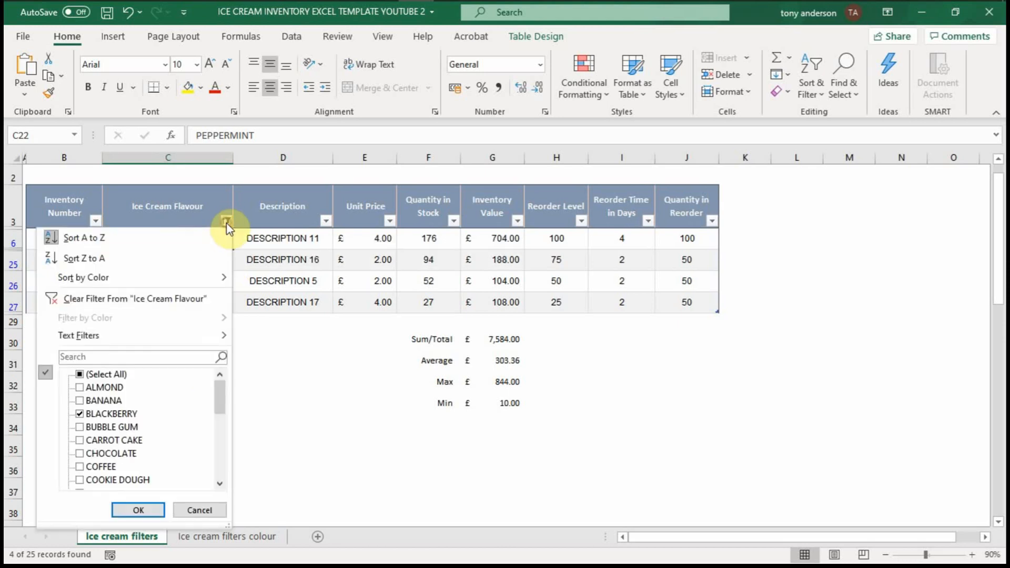
pyautogui.click(185, 297)
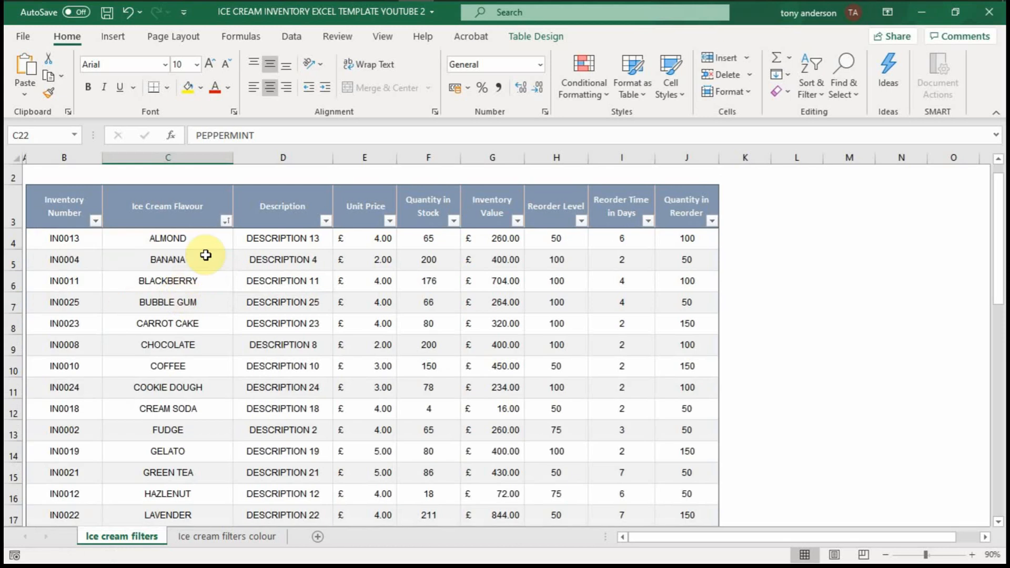
pyautogui.click(226, 222)
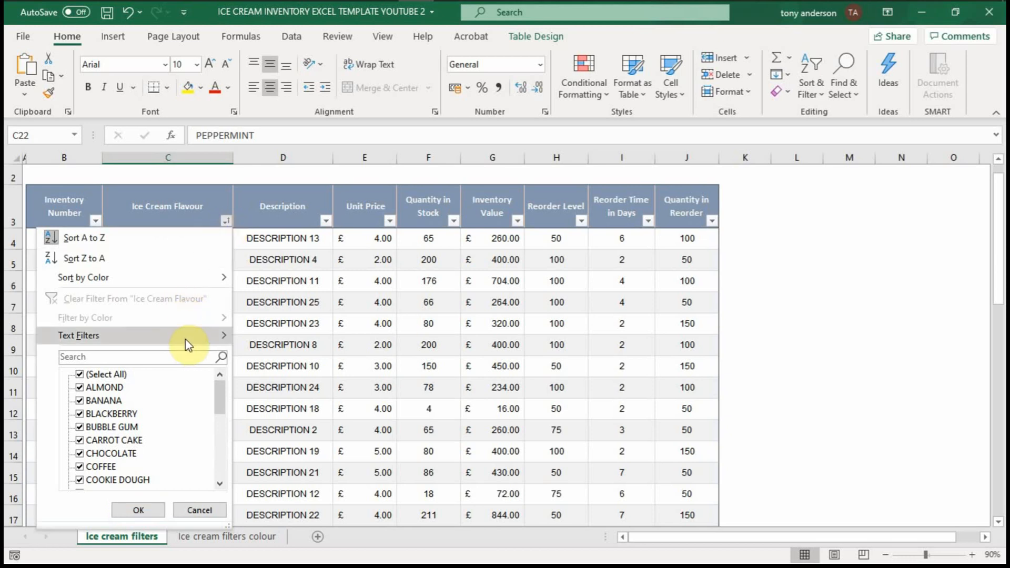
pyautogui.moveTo(188, 340)
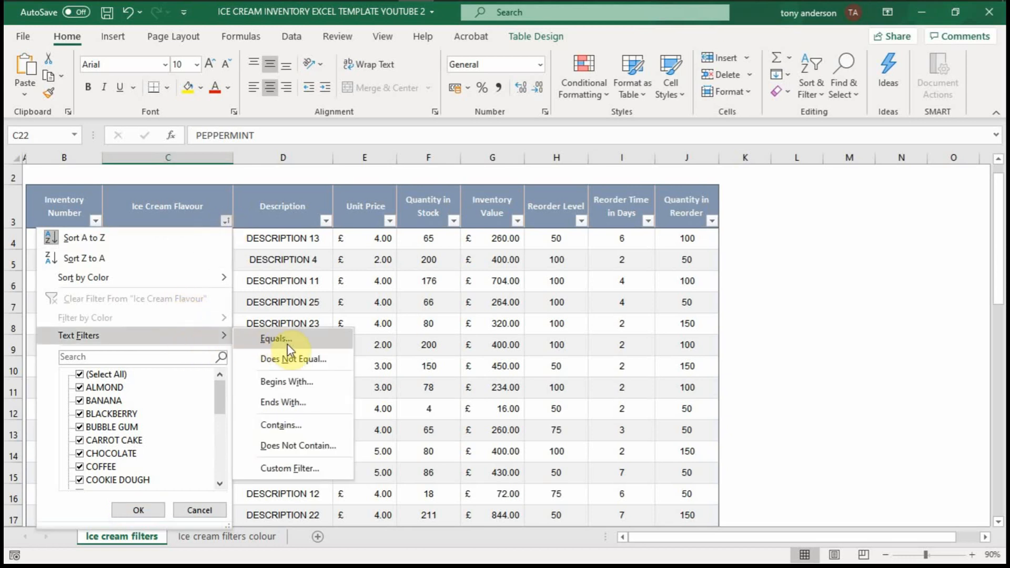
pyautogui.click(302, 444)
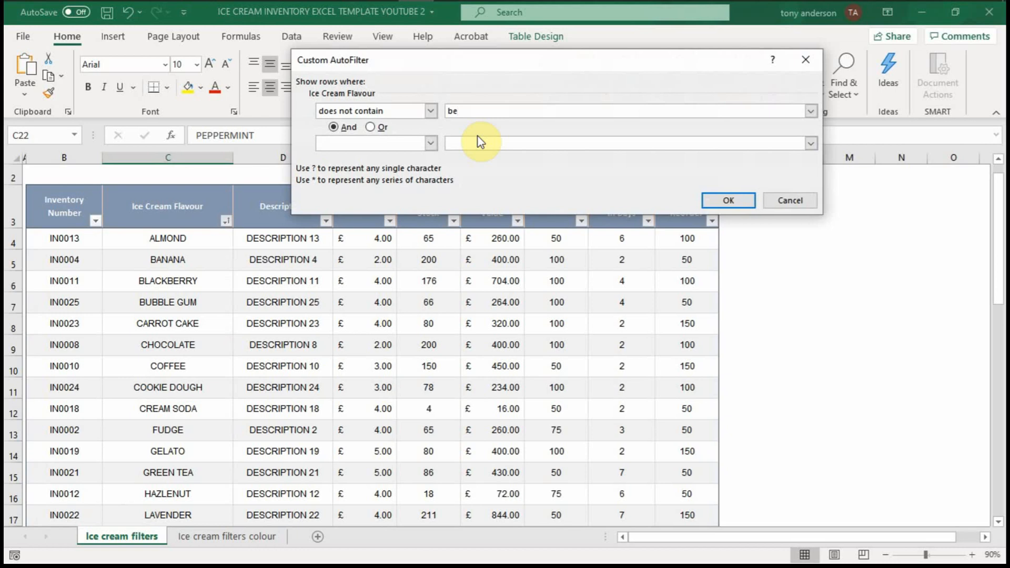
pyautogui.write('berry')
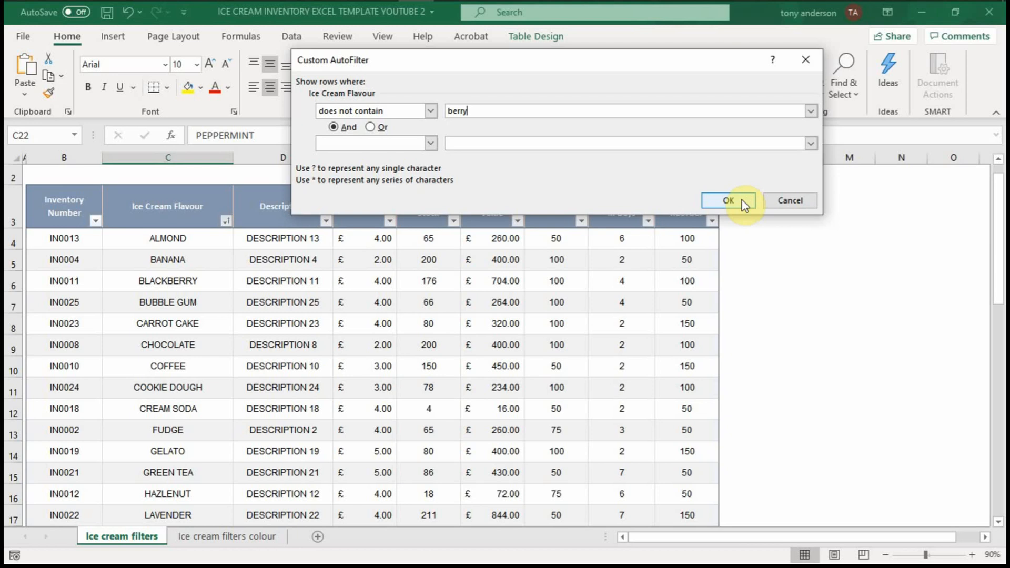
pyautogui.click(728, 200)
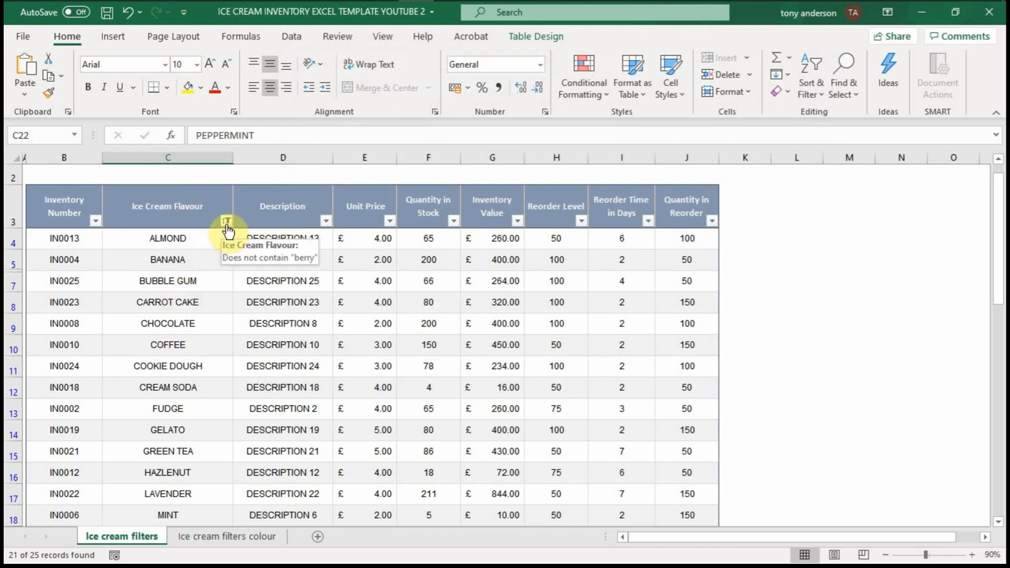
# Step: Look through the filtered list and its row numbers to check which records the "does not contain berry" filter leaves out
pyautogui.press('Down')
pyautogui.press('Down')
pyautogui.press('Down')
pyautogui.press('Down')
pyautogui.press('Down')
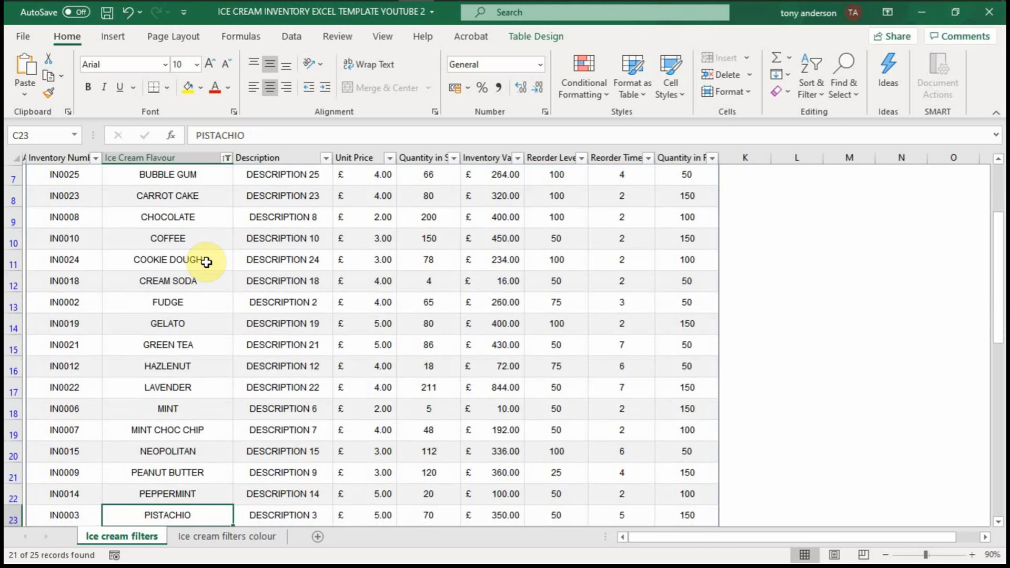
pyautogui.press('Up')
pyautogui.press('Up')
pyautogui.press('Up')
pyautogui.press('Up')
pyautogui.press('Up')
pyautogui.press('Up')
pyautogui.press('Up')
pyautogui.press('Up')
pyautogui.press('Up')
pyautogui.press('Up')
pyautogui.press('Up')
pyautogui.press('Up')
pyautogui.press('Up')
pyautogui.press('Up')
pyautogui.press('Up')
pyautogui.press('Up')
pyautogui.press('Up')
pyautogui.press('Up')
pyautogui.press('Up')
pyautogui.press('Up')
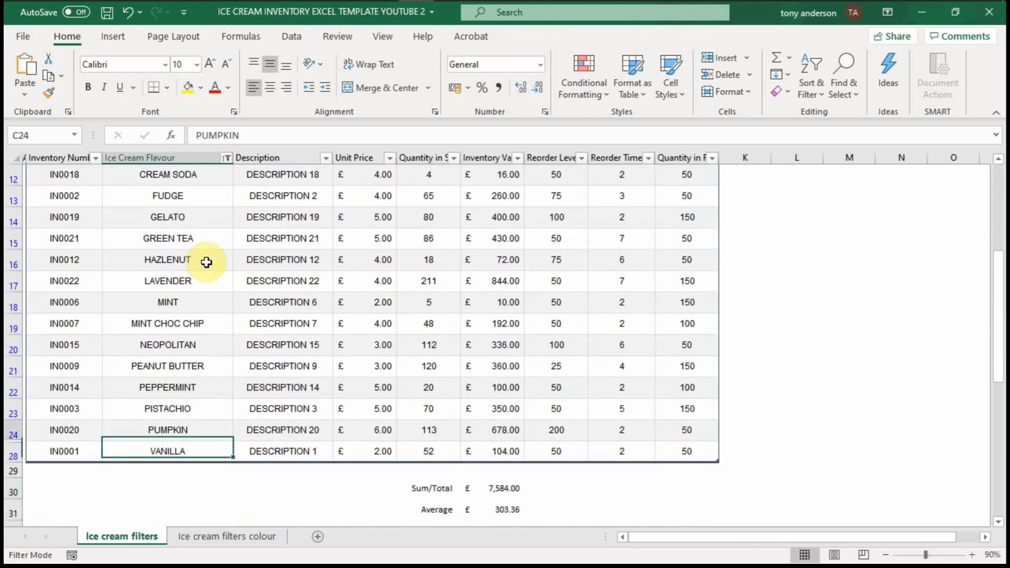
pyautogui.press('Left')
pyautogui.press('Left')
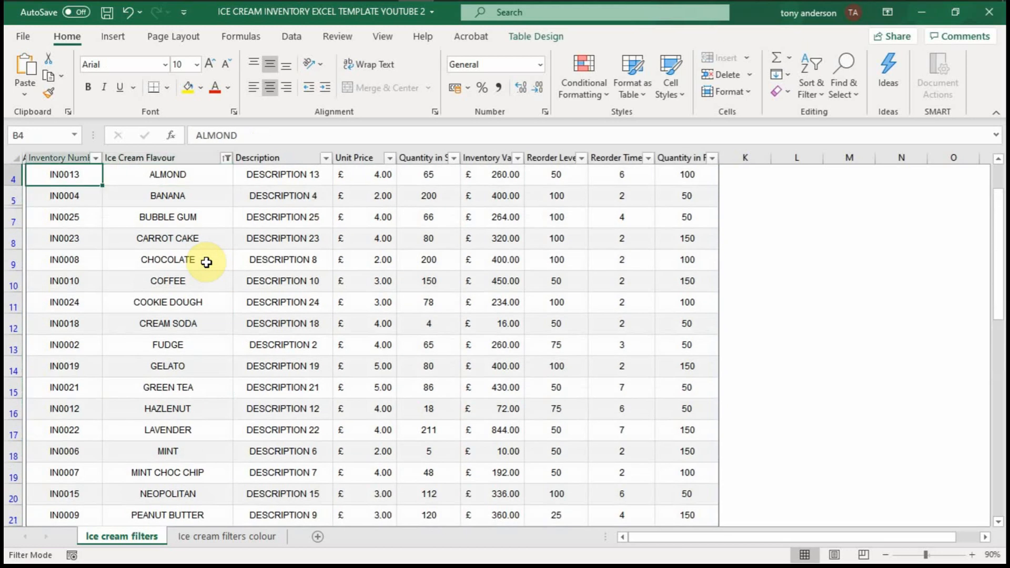
pyautogui.press('Down')
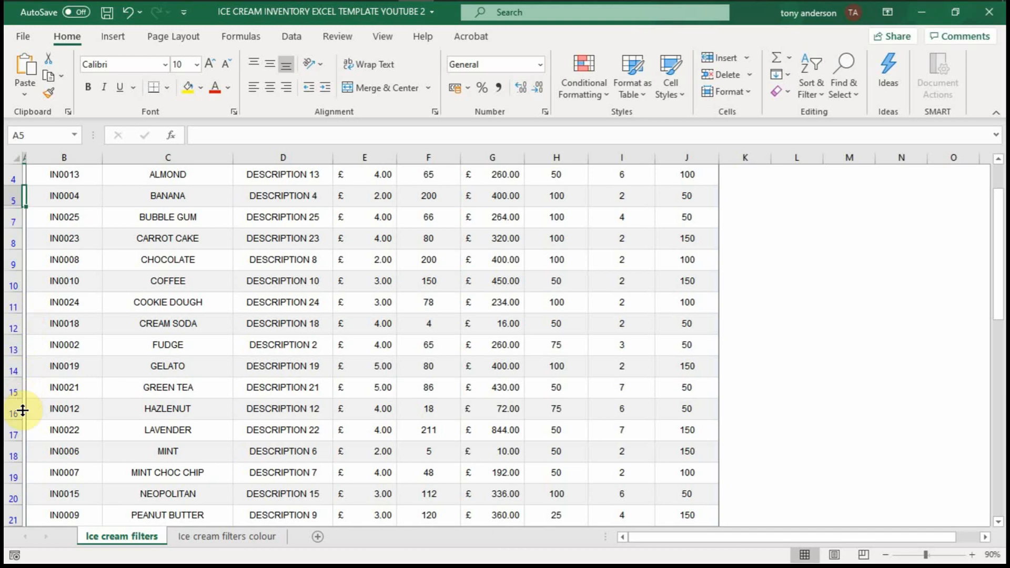
pyautogui.press('Down')
pyautogui.press('Down')
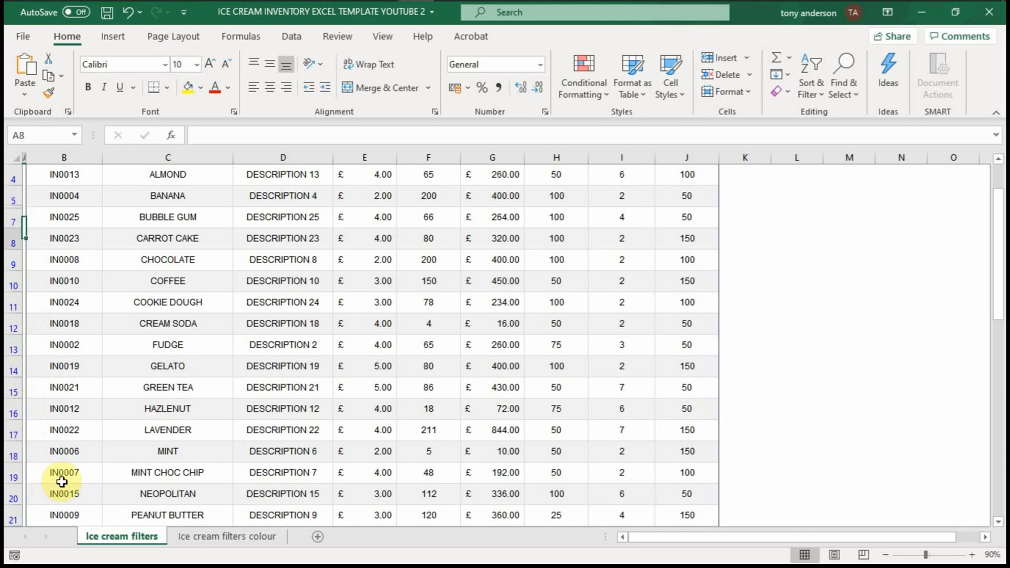
# Step: Look through the remaining filtered flavours down to the end of the table and return to the Ice Cream Flavour header
pyautogui.press('Down')
pyautogui.press('Down')
pyautogui.press('Down')
pyautogui.press('Down')
pyautogui.press('Down')
pyautogui.press('Down')
pyautogui.press('Down')
pyautogui.press('Down')
pyautogui.press('Down')
pyautogui.press('Down')
pyautogui.press('Down')
pyautogui.press('Down')
pyautogui.press('Down')
pyautogui.press('Down')
pyautogui.press('Down')
pyautogui.press('Down')
pyautogui.press('Down')
pyautogui.press('Down')
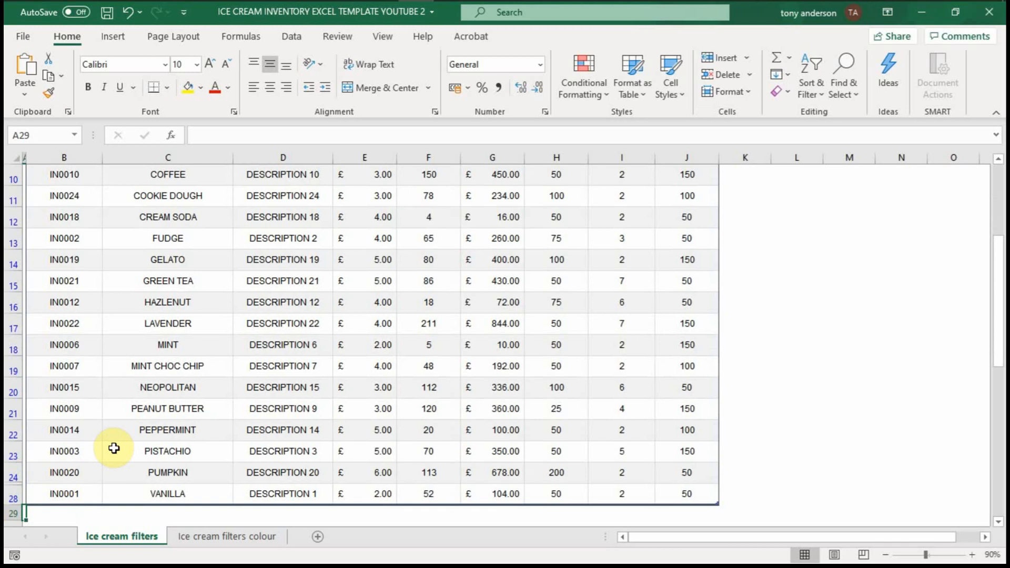
pyautogui.click(164, 373)
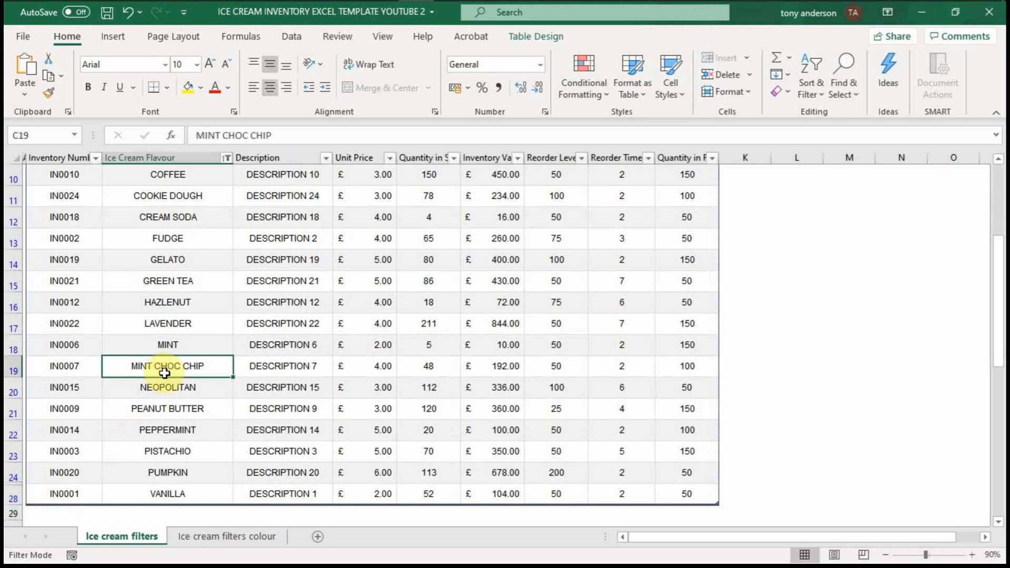
pyautogui.press('Up')
pyautogui.press('Up')
pyautogui.press('Up')
pyautogui.press('Up')
pyautogui.press('Up')
pyautogui.press('Up')
pyautogui.press('Up')
pyautogui.press('Up')
pyautogui.press('Up')
pyautogui.press('Up')
pyautogui.press('Up')
pyautogui.press('Up')
pyautogui.press('Up')
pyautogui.press('Up')
pyautogui.press('Up')
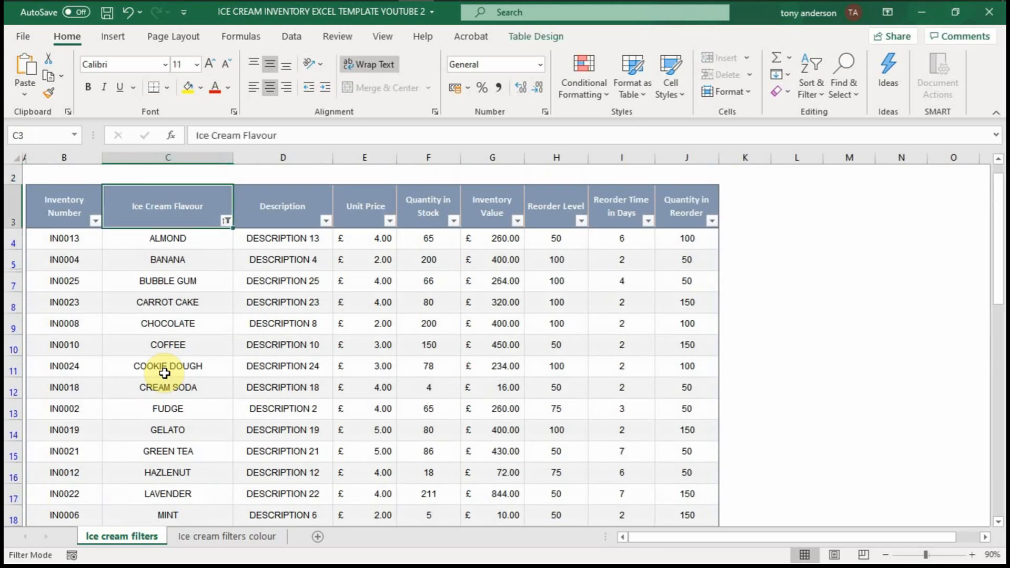
# Step: Review which text filter condition is active in the Ice Cream Flavour column's filter options
pyautogui.click(226, 221)
pyautogui.moveTo(169, 333)
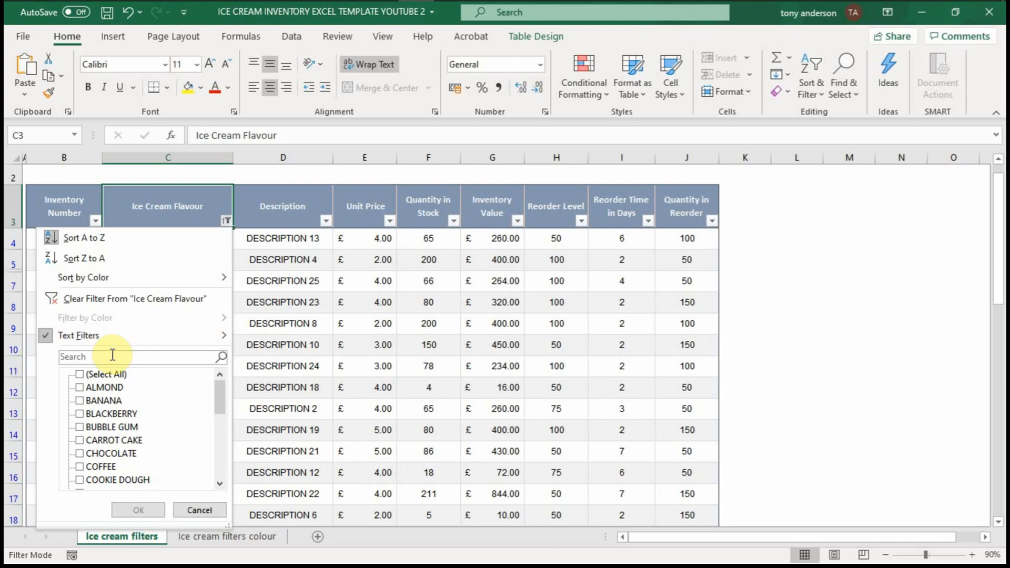
pyautogui.moveTo(162, 334)
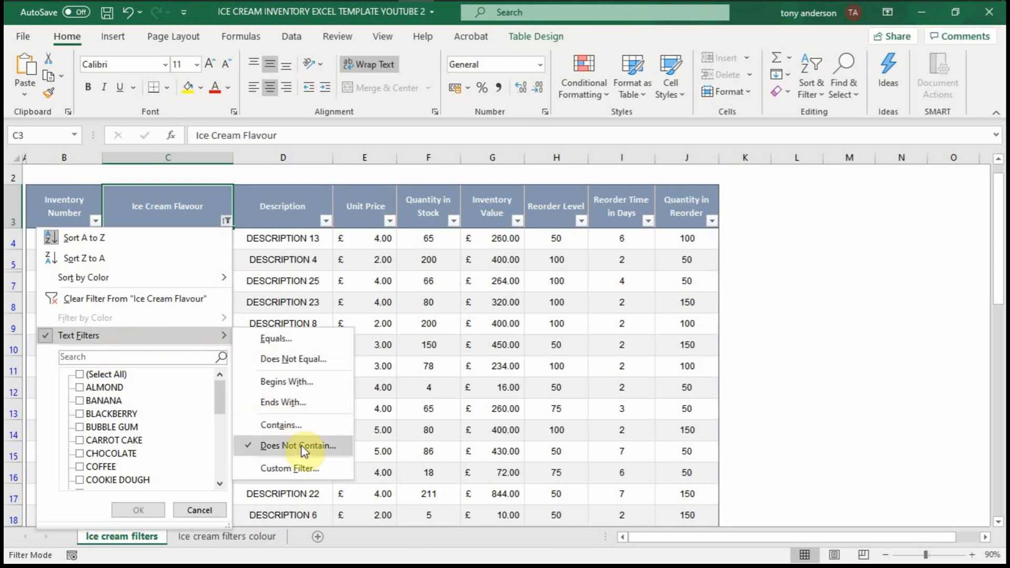
pyautogui.click(300, 289)
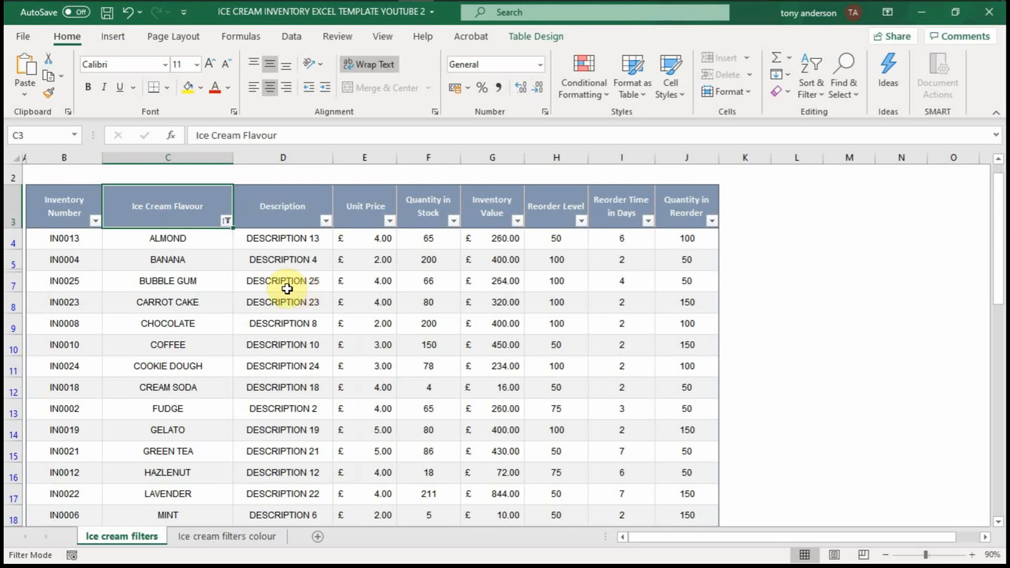
# Step: Switch to the "Ice cream filters colour" sheet and select a cell in the Ice Cream Flavour column
pyautogui.click(249, 535)
pyautogui.click(275, 435)
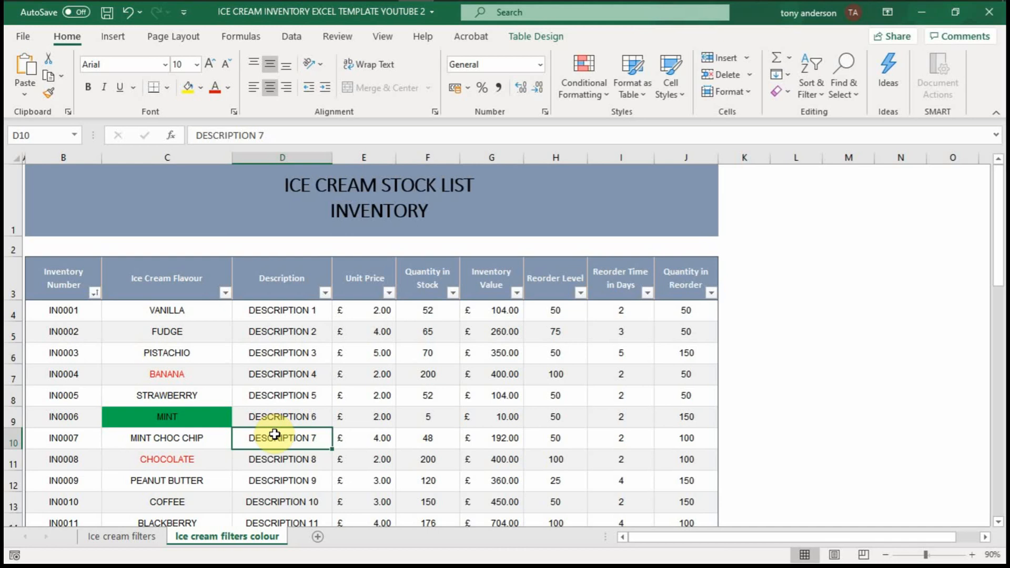
pyautogui.click(195, 387)
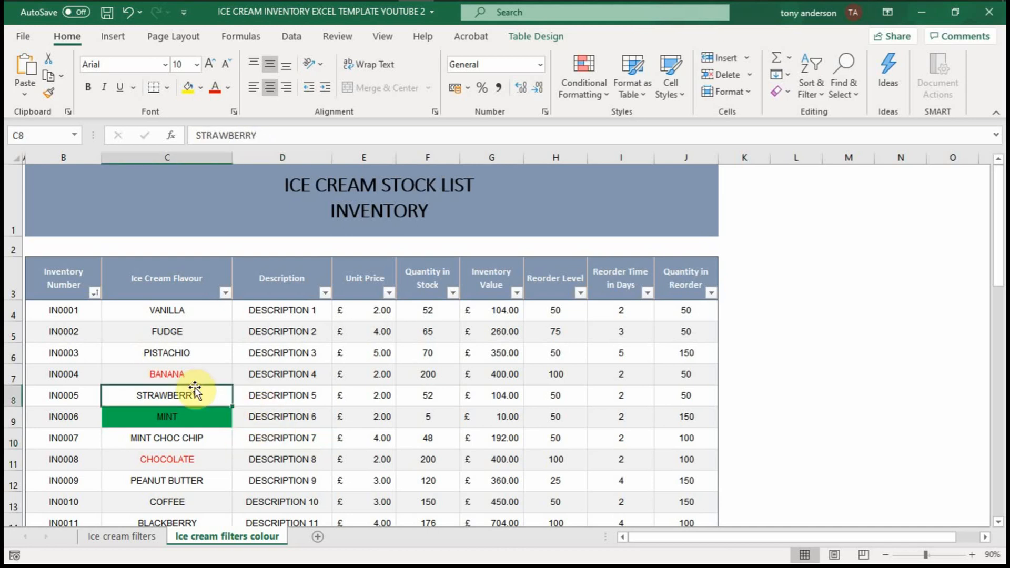
# Step: Look through the Ice Cream Flavour column for records marked with a cell fill or font colour
pyautogui.press('Down')
pyautogui.press('Down')
pyautogui.press('Right')
pyautogui.press('Right')
pyautogui.press('Right')
pyautogui.press('Right')
pyautogui.press('Right')
pyautogui.press('Right')
pyautogui.press('Right')
pyautogui.press('Right')
pyautogui.press('Up')
pyautogui.press('Up')
pyautogui.press('Up')
pyautogui.press('Up')
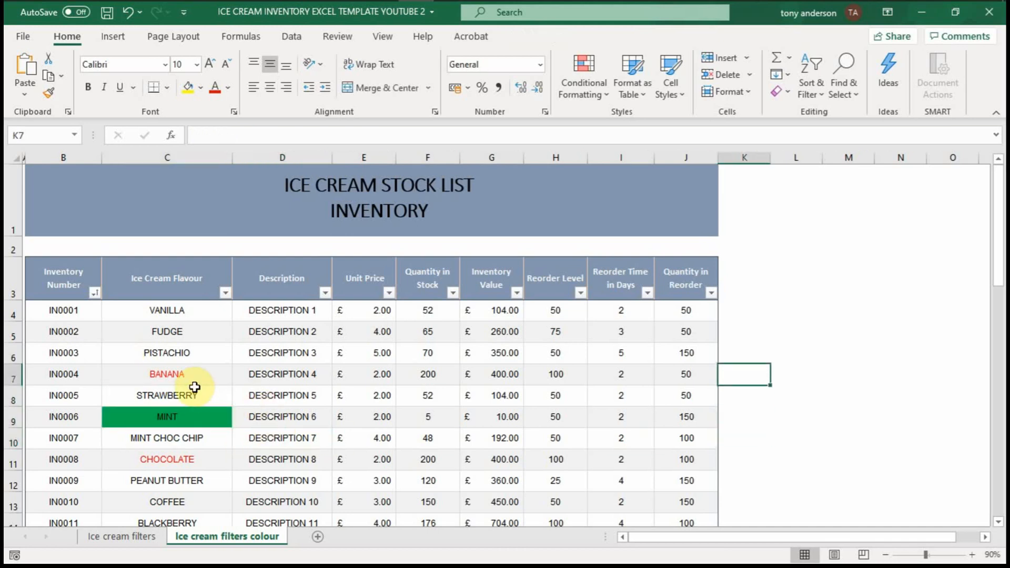
pyautogui.press('Left')
pyautogui.press('Left')
pyautogui.press('Left')
pyautogui.press('Left')
pyautogui.press('Left')
pyautogui.press('Left')
pyautogui.press('Left')
pyautogui.press('Left')
pyautogui.press('Down')
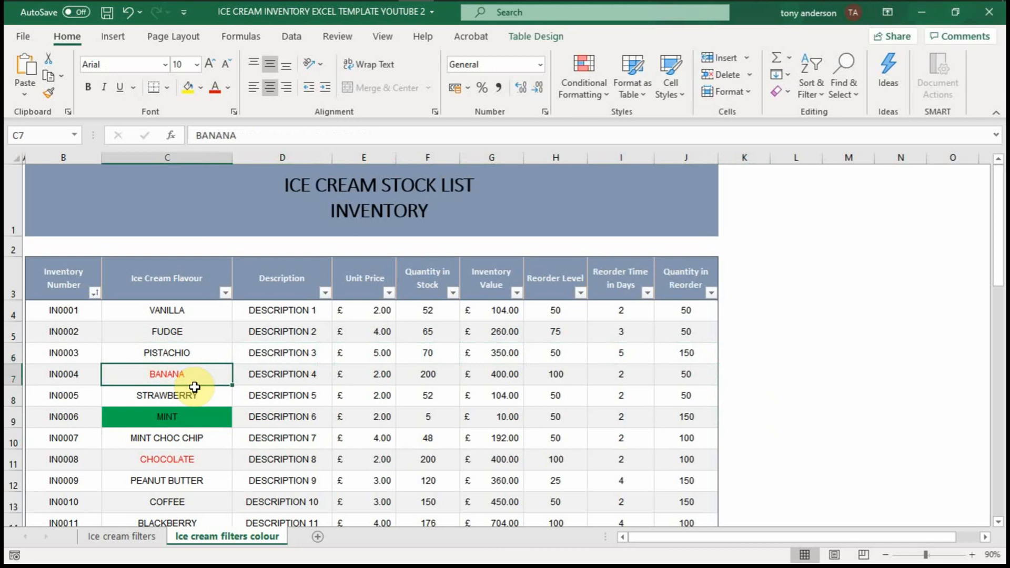
pyautogui.press('Down')
pyautogui.press('Down')
pyautogui.press('Down')
pyautogui.press('Down')
pyautogui.press('Down')
pyautogui.press('Down')
pyautogui.press('Down')
pyautogui.press('Down')
pyautogui.press('Down')
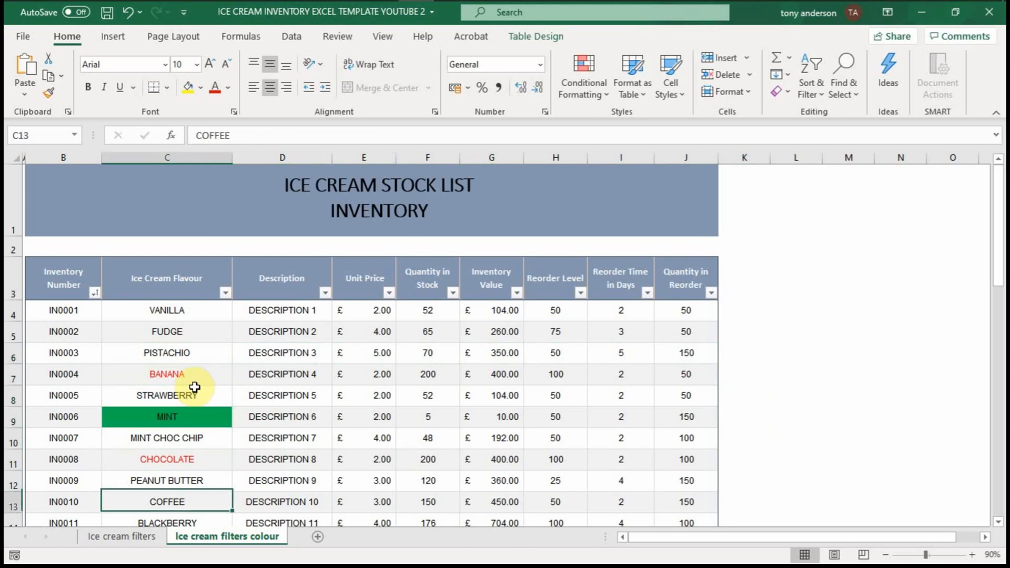
pyautogui.press('Down')
pyautogui.press('Down')
pyautogui.press('Down')
pyautogui.press('Down')
pyautogui.press('Down')
pyautogui.press('Down')
pyautogui.press('Down')
pyautogui.press('Down')
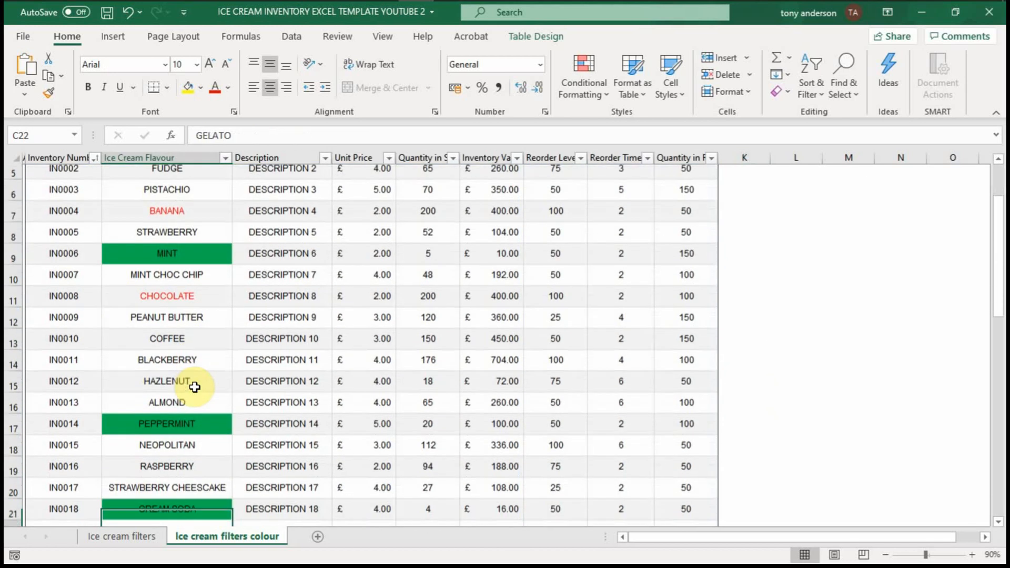
pyautogui.press('Down')
pyautogui.press('Down')
pyautogui.press('Down')
pyautogui.press('Down')
pyautogui.press('Down')
pyautogui.press('Down')
pyautogui.press('Down')
pyautogui.press('Down')
pyautogui.press('Down')
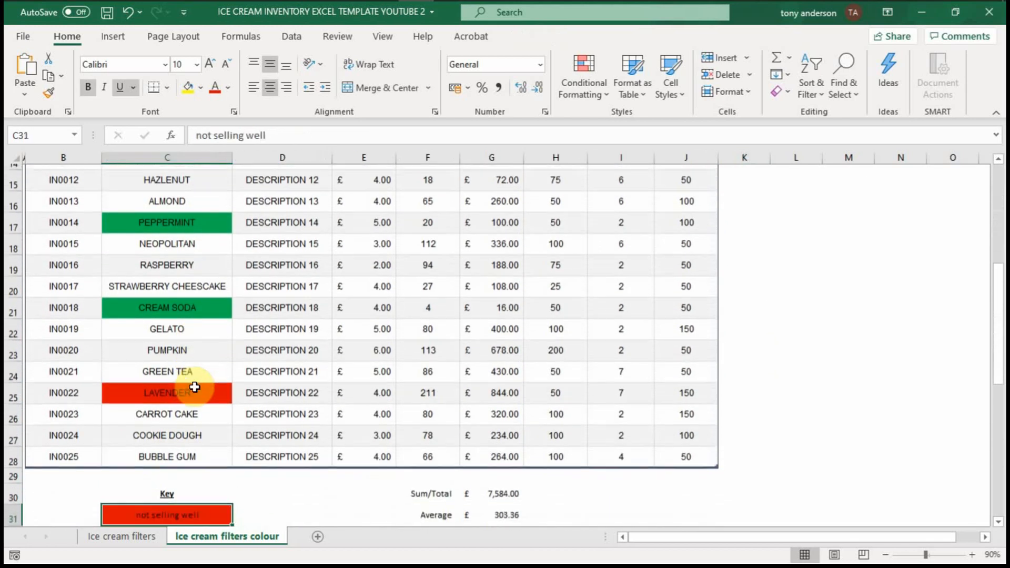
# Step: Read the colour key below the table to learn what each cell and font colour means
pyautogui.press('Down')
pyautogui.press('Down')
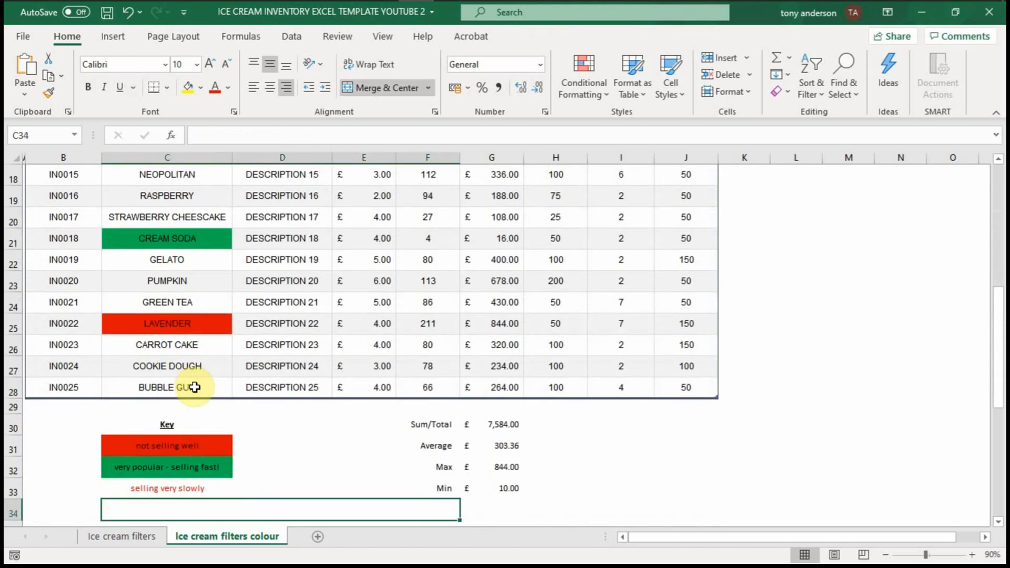
pyautogui.press('Up')
pyautogui.press('Up')
pyautogui.press('Up')
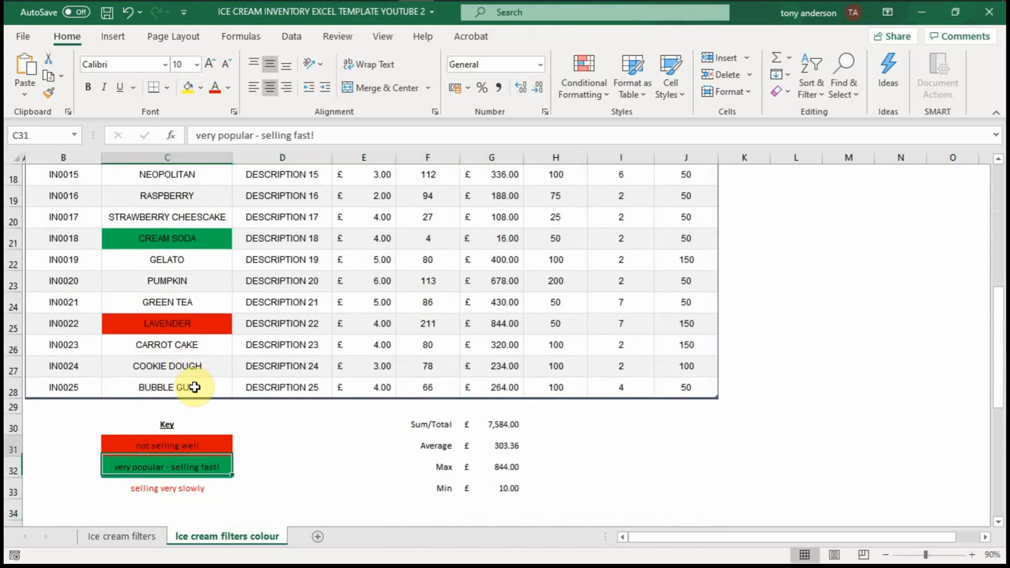
pyautogui.press('Down')
pyautogui.press('Down')
pyautogui.press('Down')
pyautogui.press('Down')
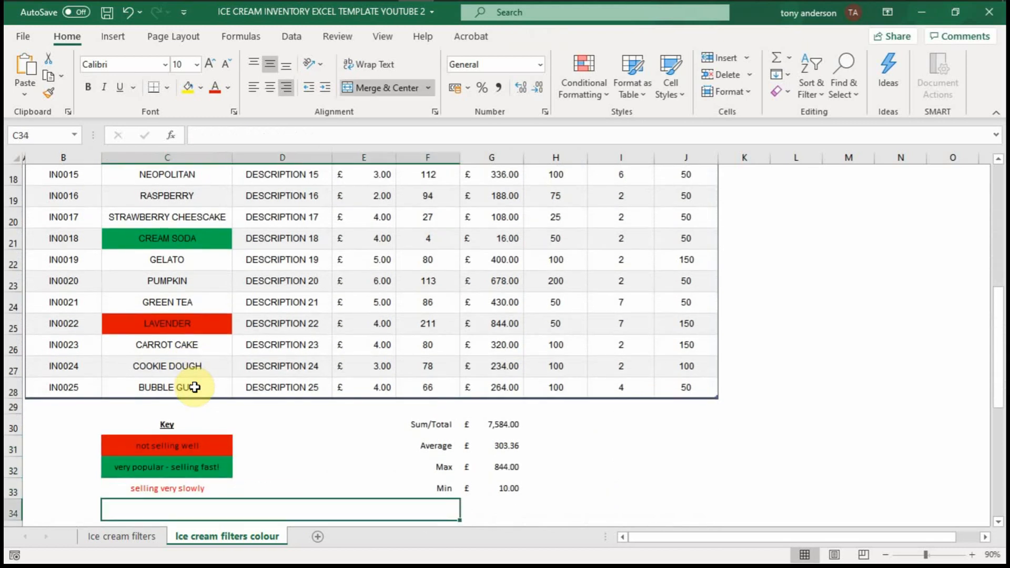
pyautogui.press('Up')
pyautogui.press('Up')
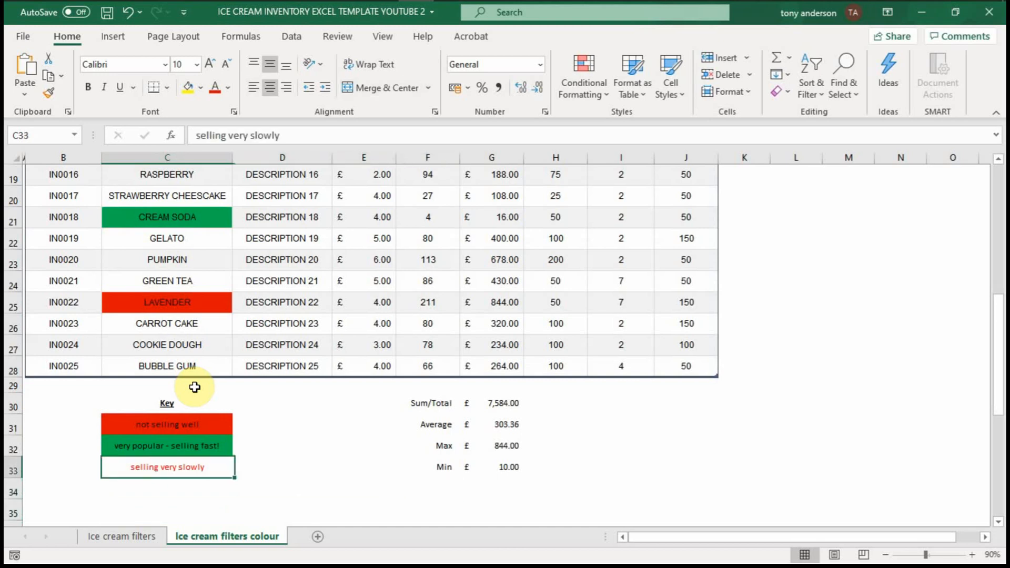
pyautogui.press('Up')
pyautogui.press('Up')
pyautogui.press('Down')
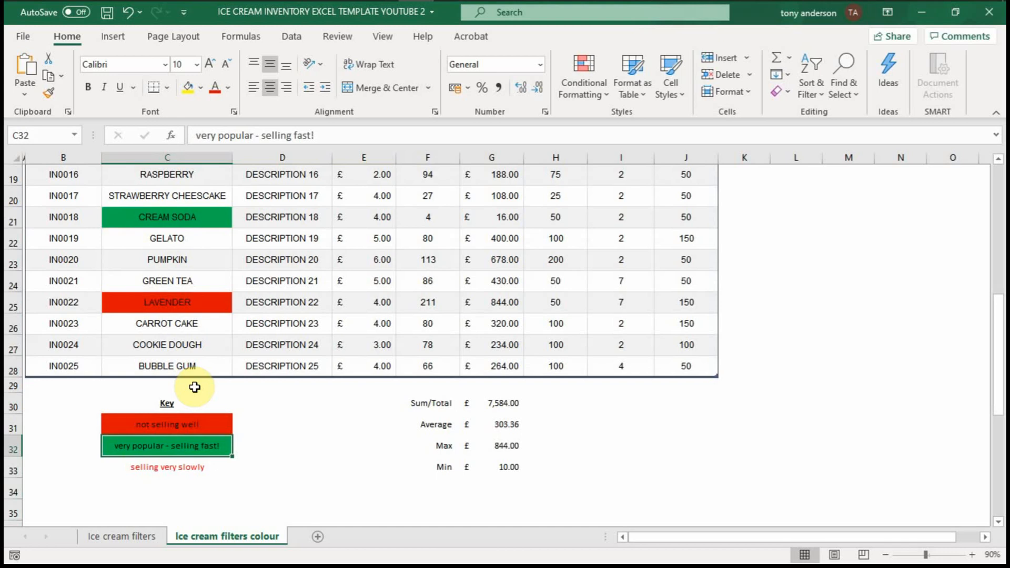
pyautogui.press('Down')
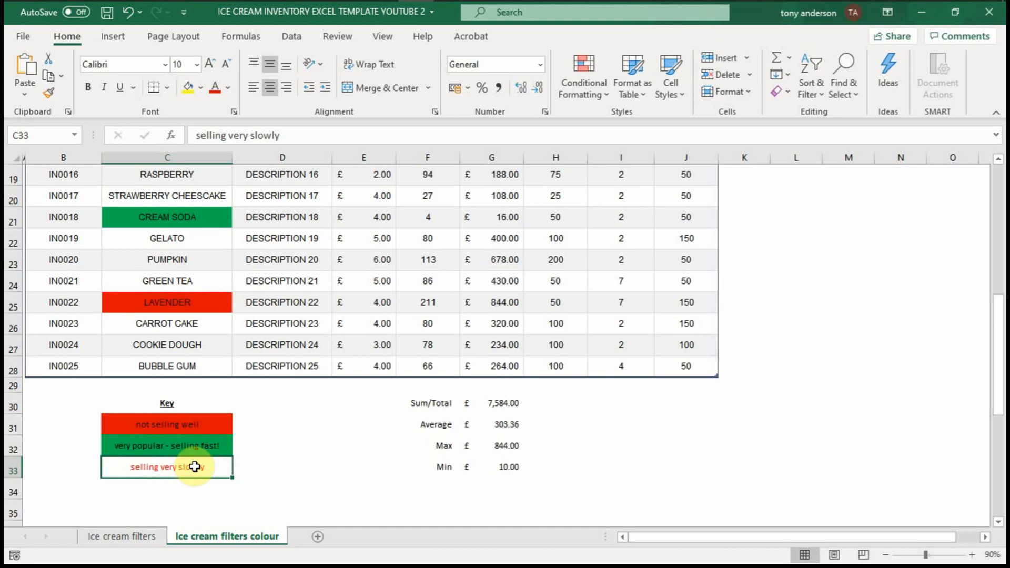
# Step: Filter the Ice Cream Flavour column by the red cell colour
pyautogui.press('Up')
pyautogui.press('Up')
pyautogui.press('Up')
pyautogui.press('Up')
pyautogui.press('Up')
pyautogui.press('Up')
pyautogui.press('Up')
pyautogui.press('Up')
pyautogui.press('Up')
pyautogui.press('Up')
pyautogui.press('Up')
pyautogui.press('Up')
pyautogui.press('Up')
pyautogui.press('Up')
pyautogui.press('Up')
pyautogui.press('Up')
pyautogui.press('Up')
pyautogui.press('Up')
pyautogui.press('Up')
pyautogui.press('Up')
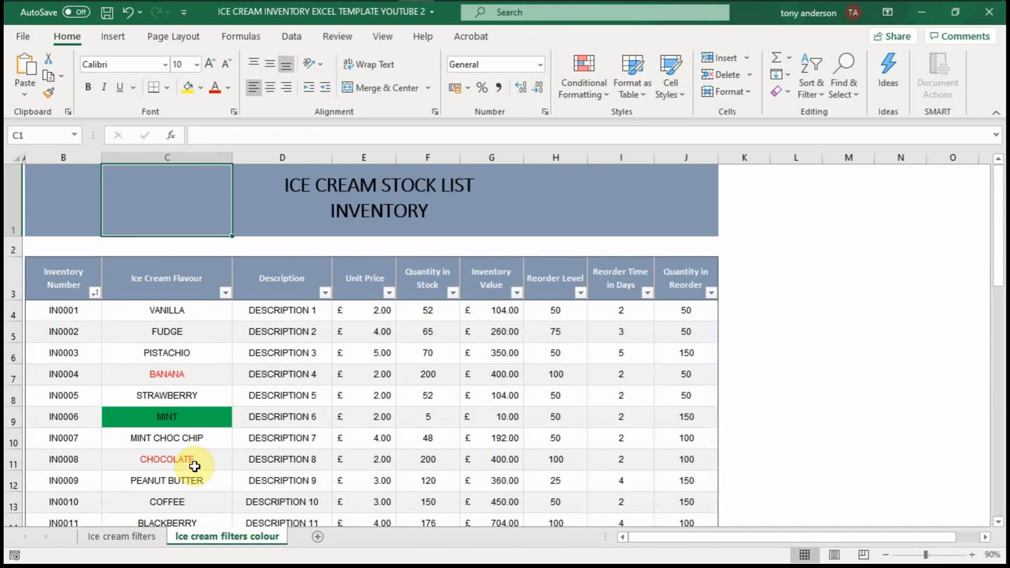
pyautogui.click(225, 293)
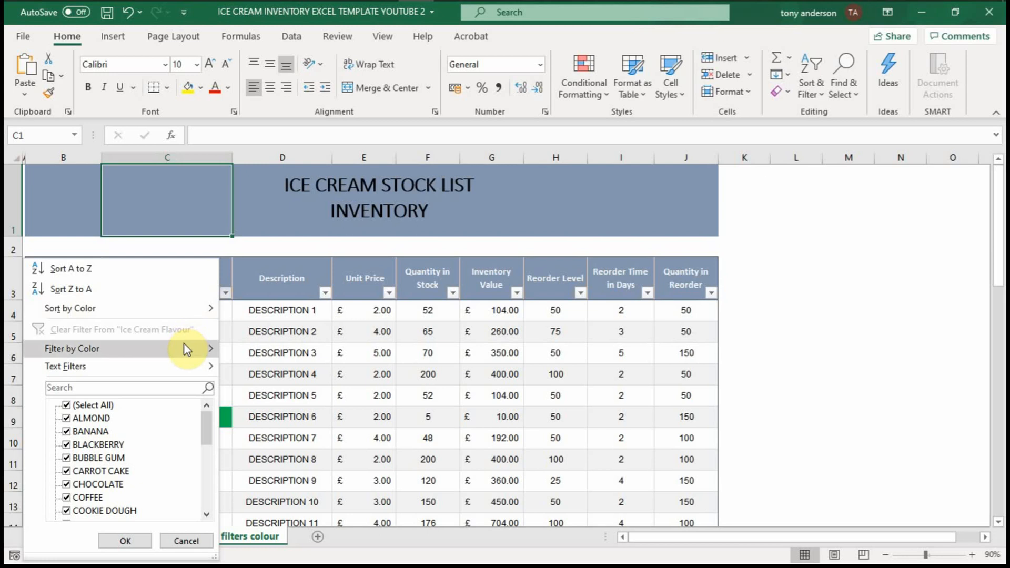
pyautogui.moveTo(185, 349)
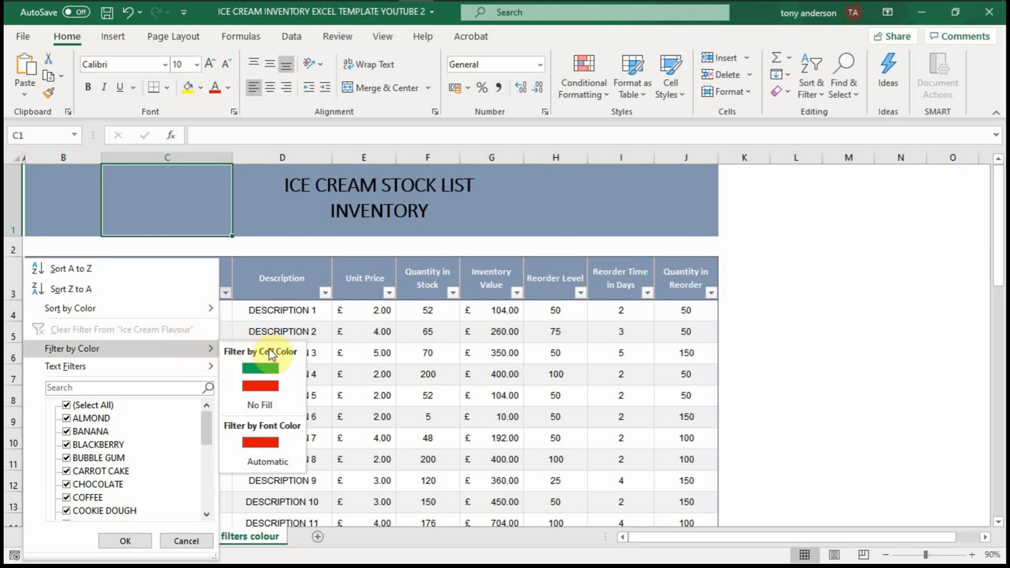
pyautogui.click(265, 388)
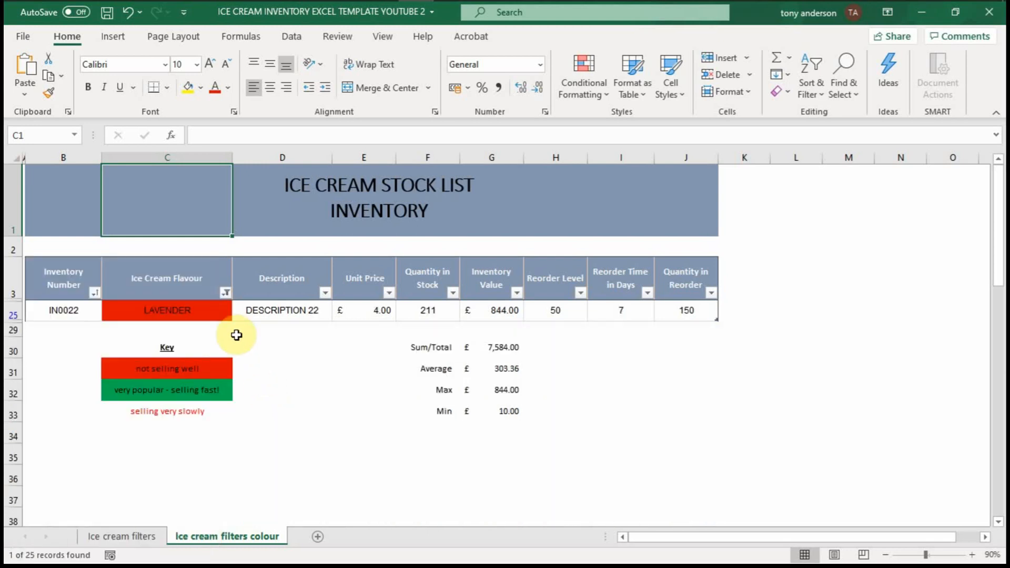
# Step: Examine the filtered red record's fields from Ice Cream Flavour across to Inventory Value
pyautogui.click(209, 312)
pyautogui.press('Right')
pyautogui.press('Right')
pyautogui.press('Left')
pyautogui.press('Left')
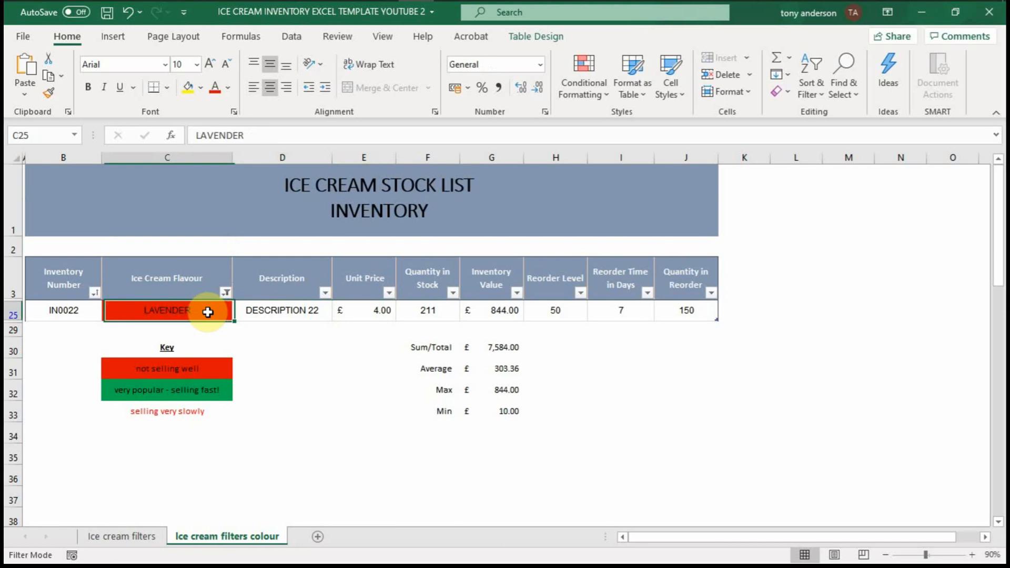
pyautogui.press('Right')
pyautogui.press('Right')
pyautogui.press('Right')
pyautogui.press('Right')
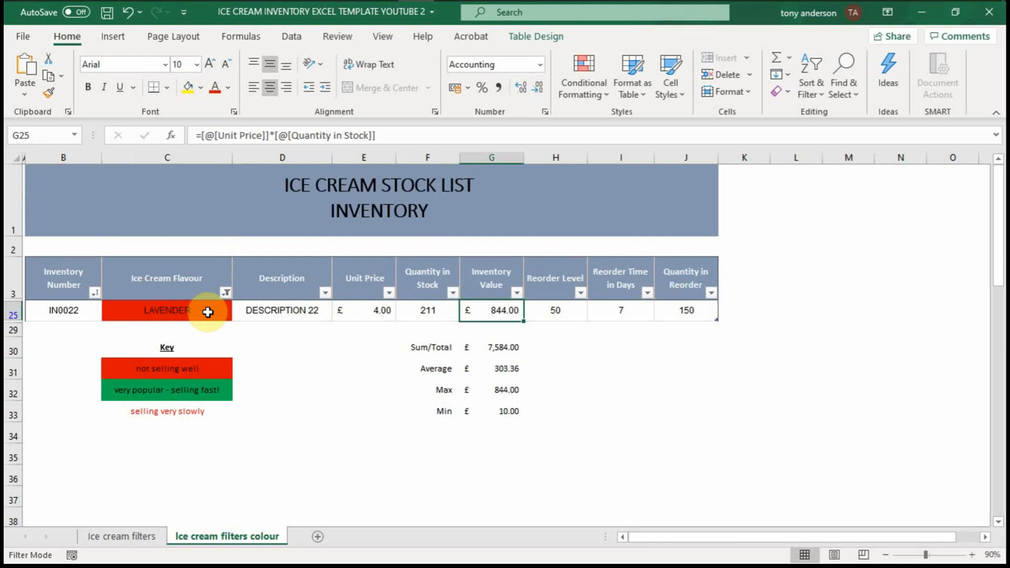
# Step: Change the Ice Cream Flavour colour filter to the green cell colour
pyautogui.click(226, 293)
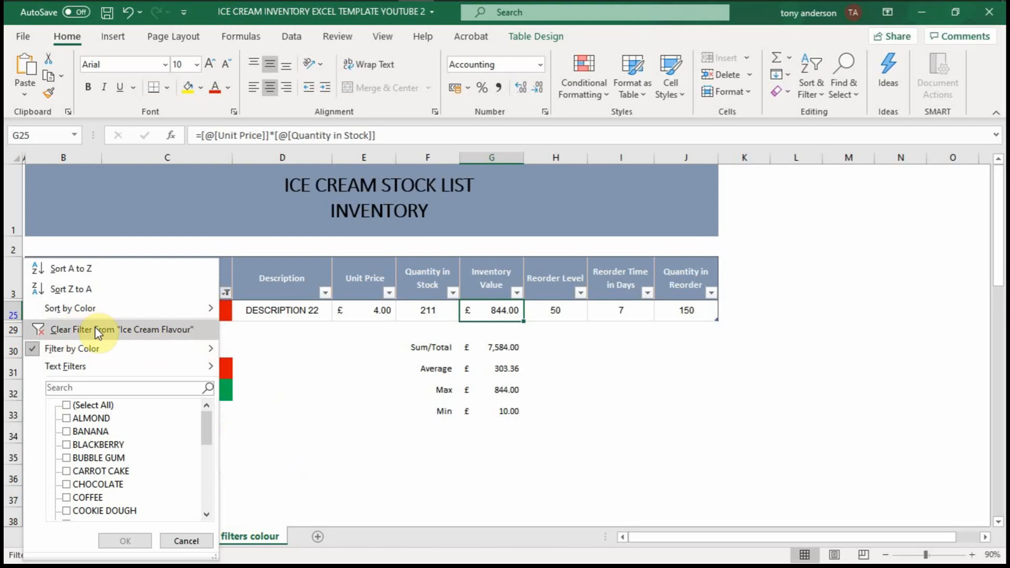
pyautogui.moveTo(126, 352)
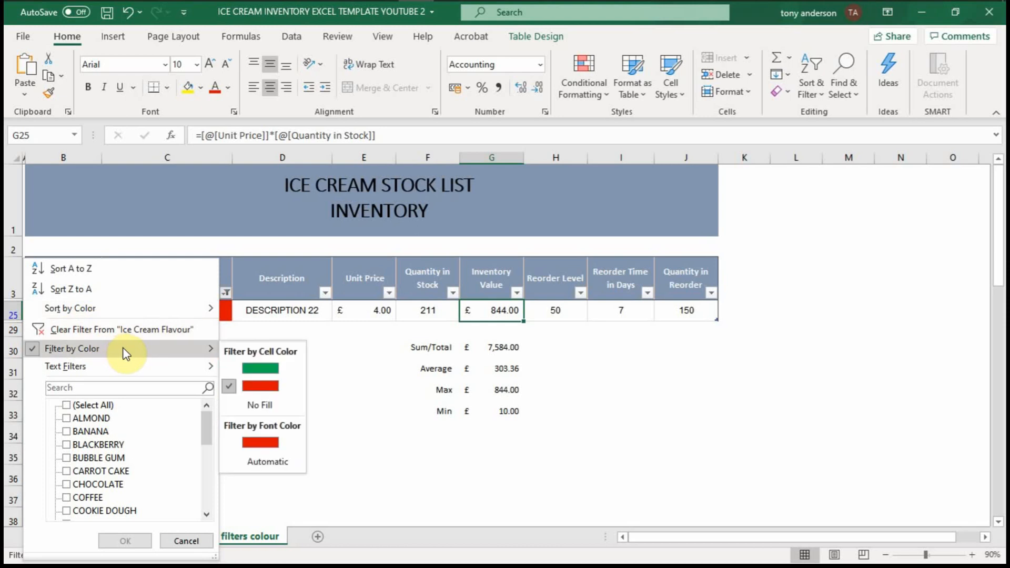
pyautogui.click(234, 361)
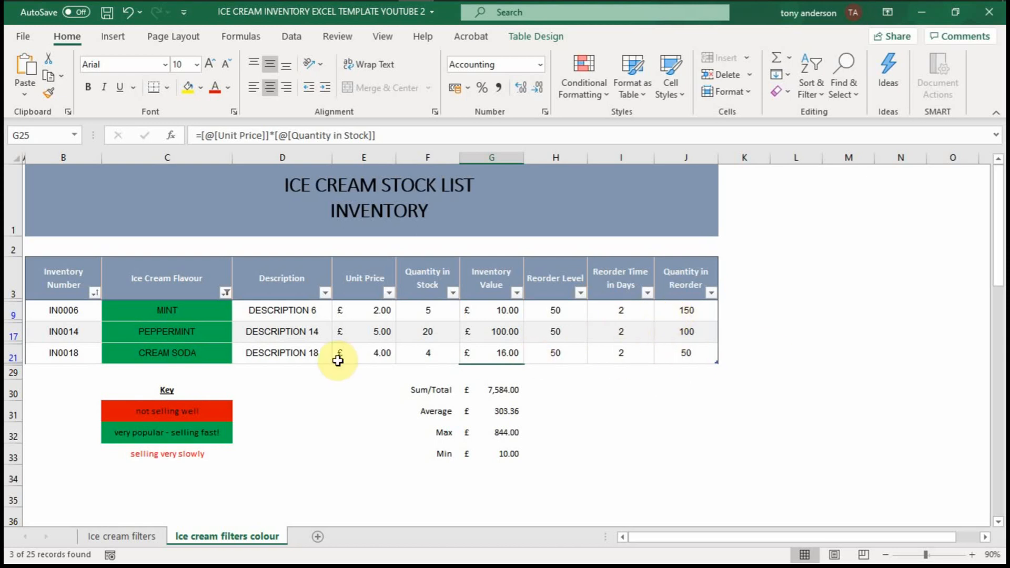
# Step: Filter the Ice Cream Flavour column by the red font colour and select the "selling very slowly" entry in the key
pyautogui.click(226, 292)
pyautogui.moveTo(163, 347)
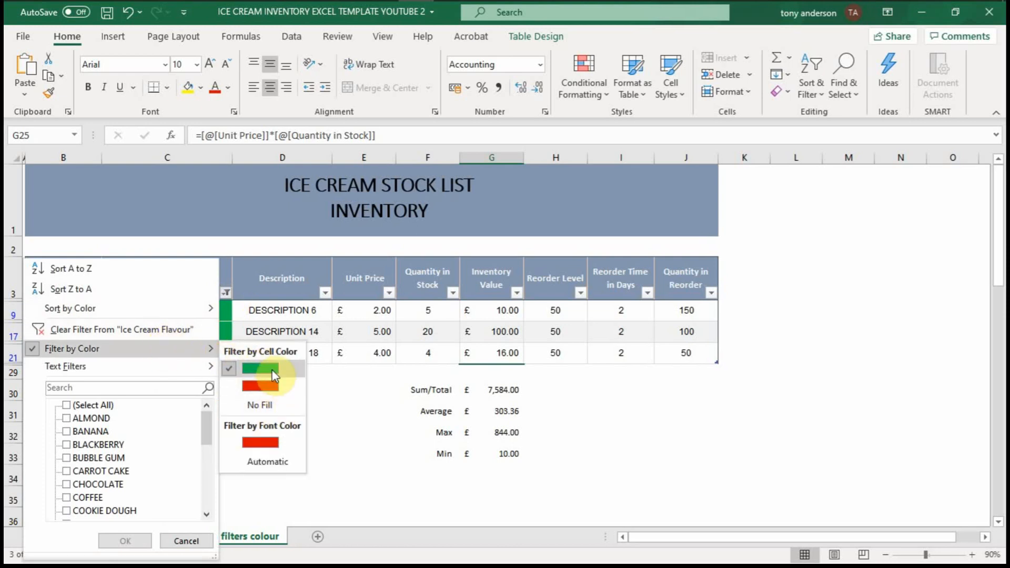
pyautogui.click(268, 443)
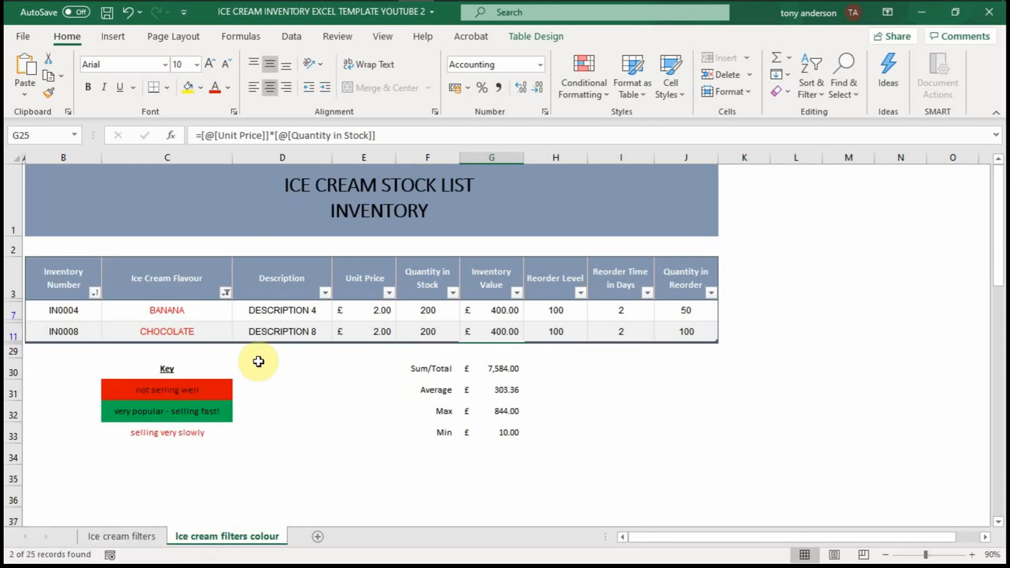
pyautogui.click(209, 434)
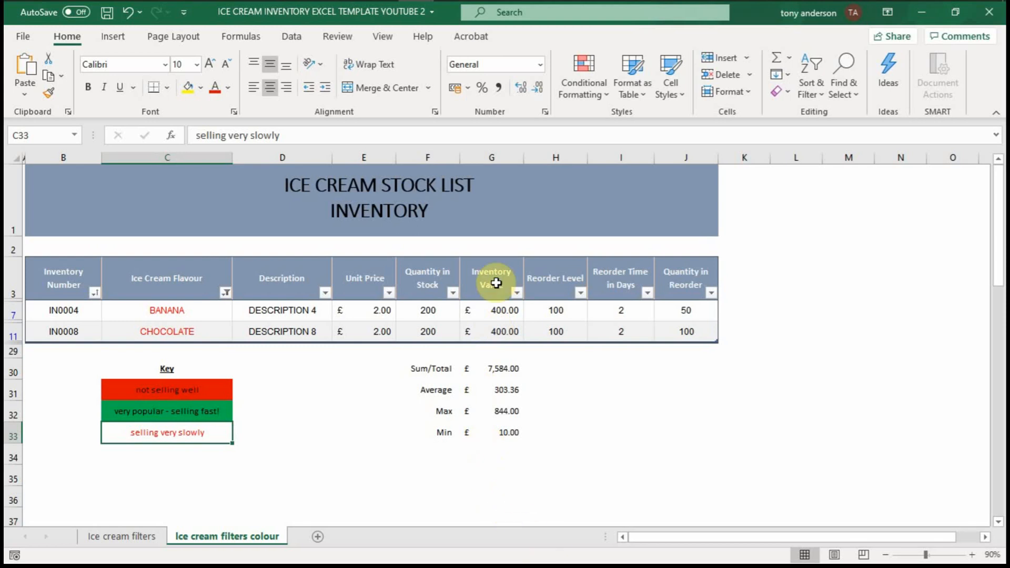
# Step: Save the ice cream inventory workbook
pyautogui.hotkey('ctrl', 's')
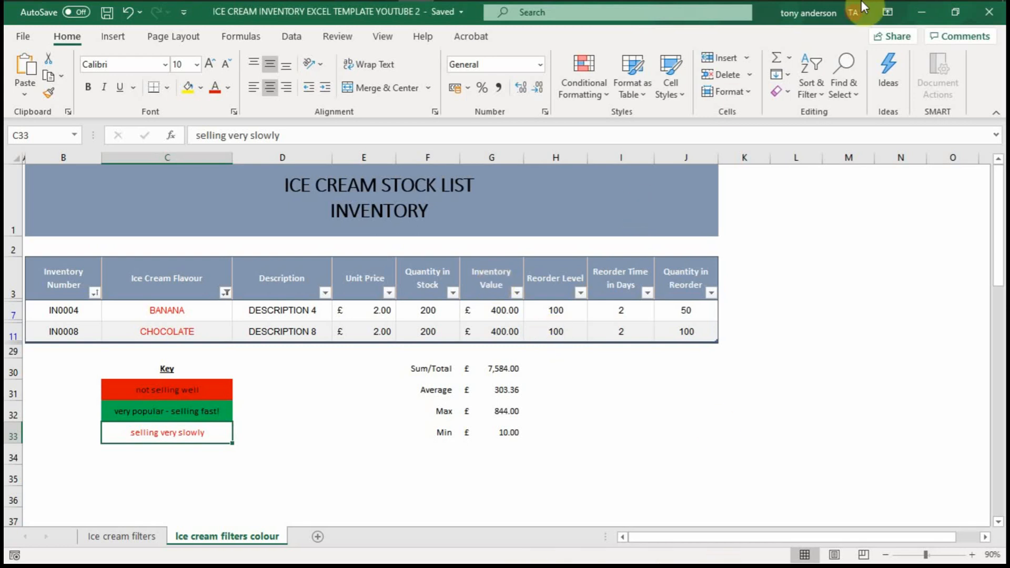
pyautogui.moveTo(941, 16)
pyautogui.click(520, 11)
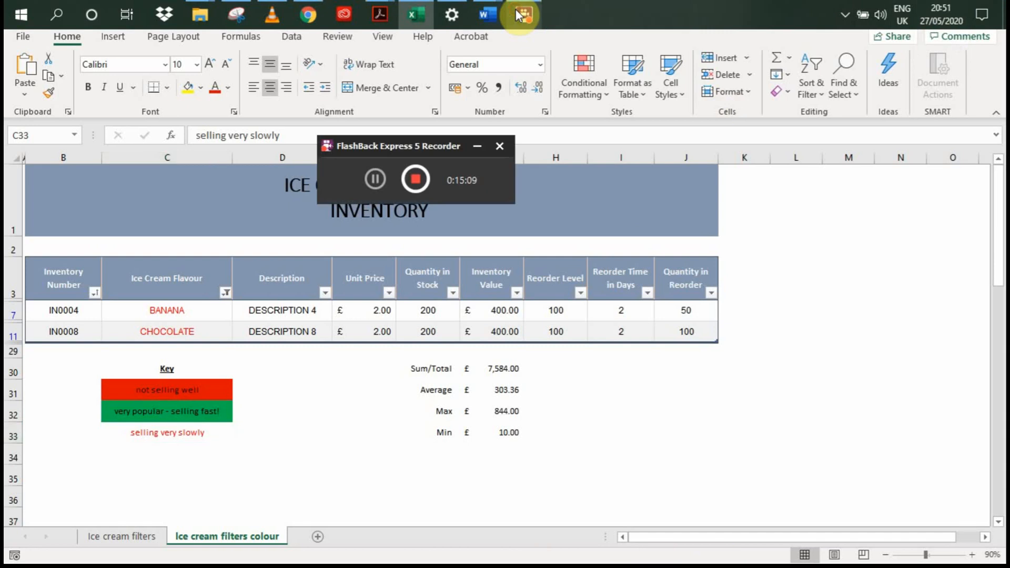